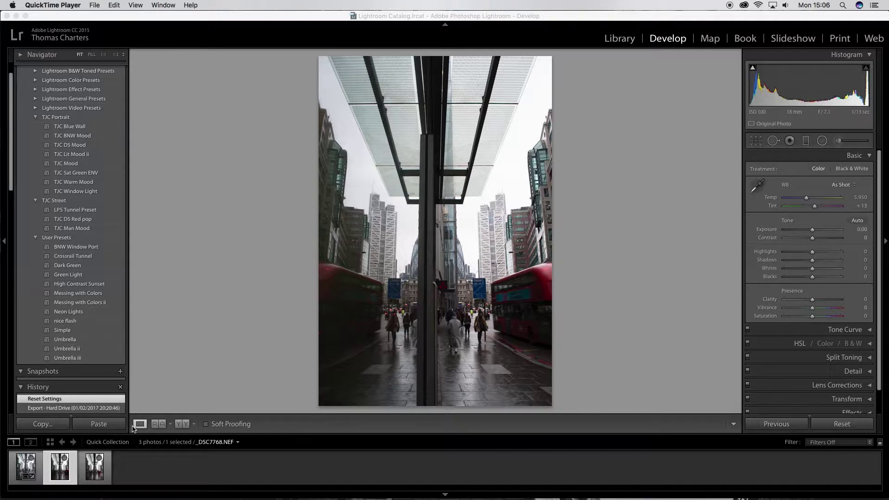
# Step: Reset the photo to its unedited settings and pull Highlights down to -100
pyautogui.click(86, 408)
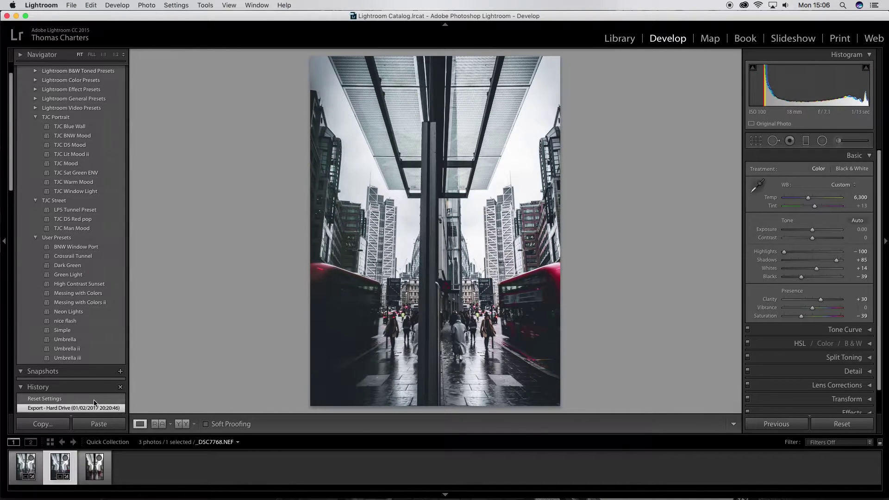
pyautogui.click(94, 401)
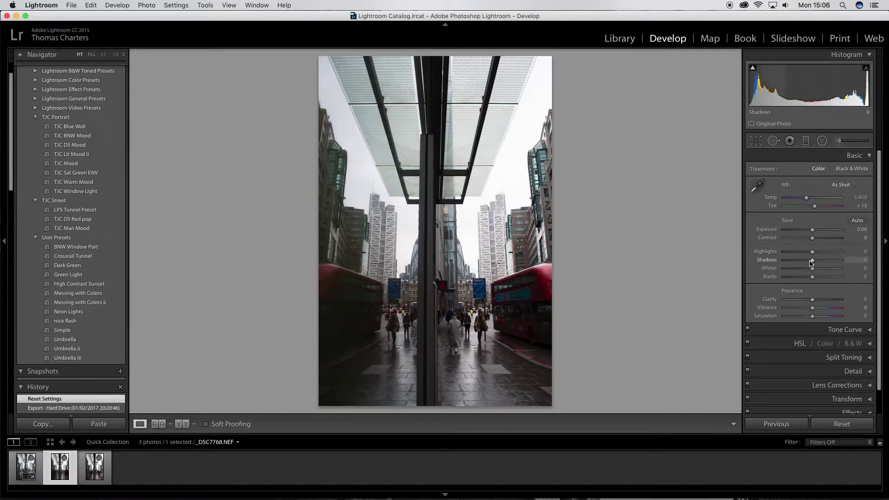
pyautogui.moveTo(811, 258); pyautogui.dragTo(803, 278)
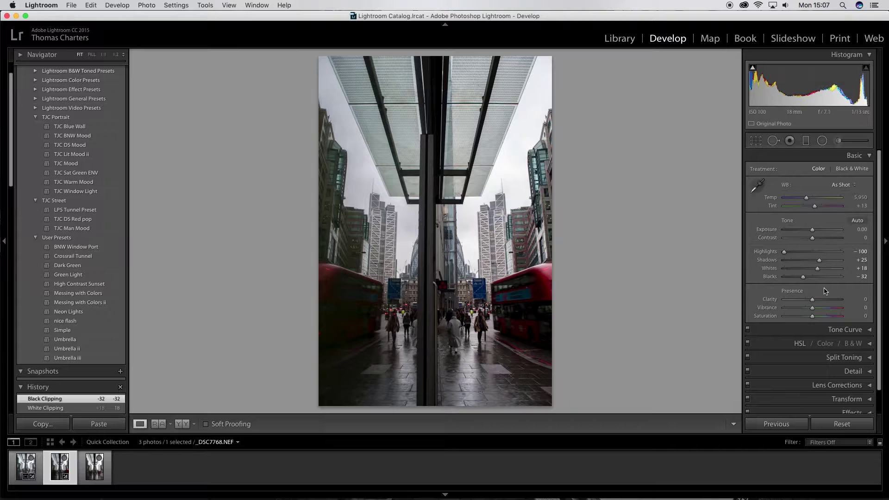
# Step: Shape the RGB curve: deepen the shadows, lift the black point and brighten the upper tones
pyautogui.click(862, 160)
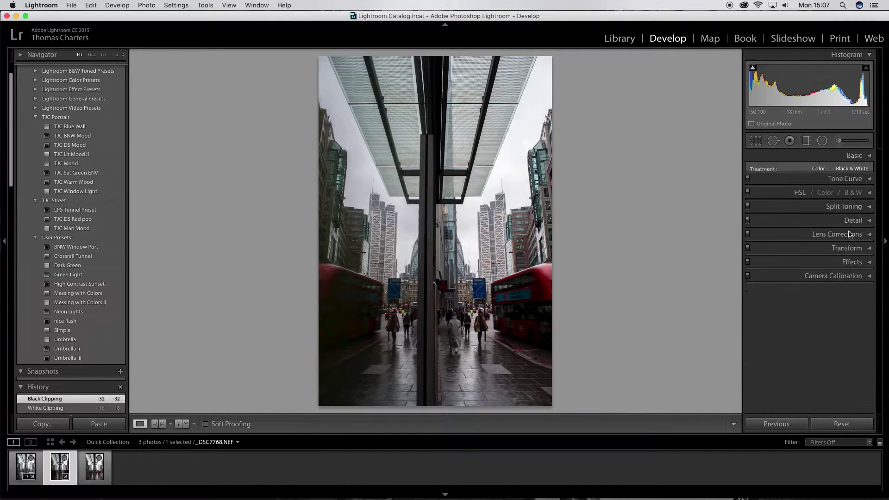
pyautogui.click(850, 172)
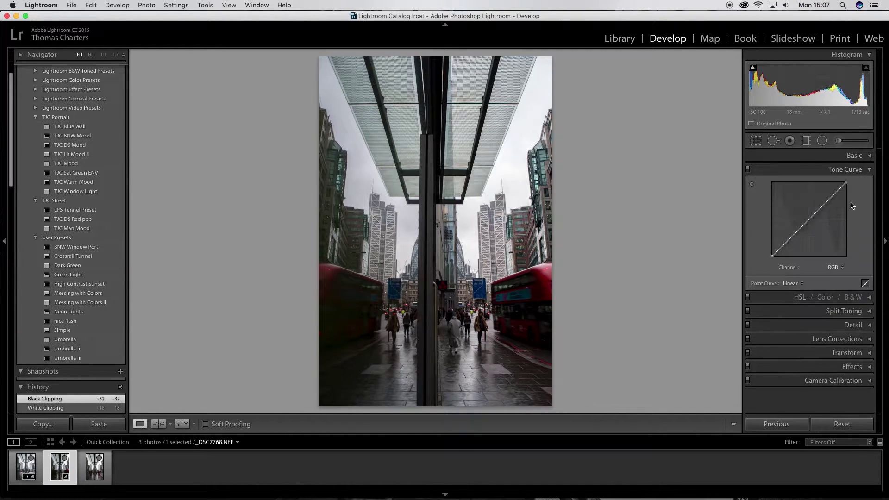
pyautogui.moveTo(789, 250); pyautogui.dragTo(824, 242)
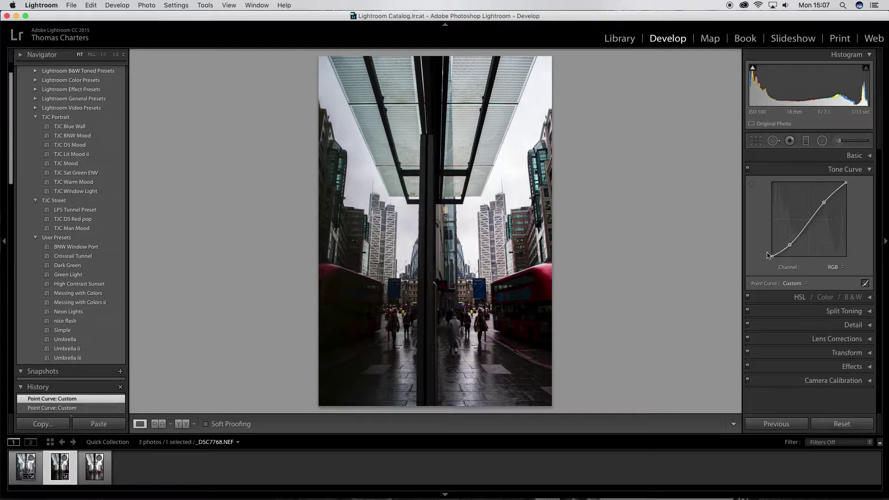
pyautogui.moveTo(772, 255); pyautogui.dragTo(771, 250)
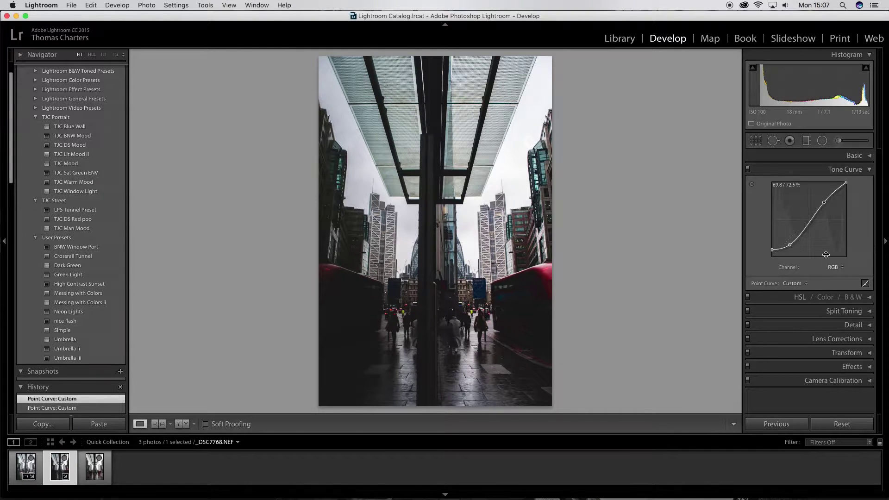
pyautogui.moveTo(824, 202); pyautogui.dragTo(827, 198)
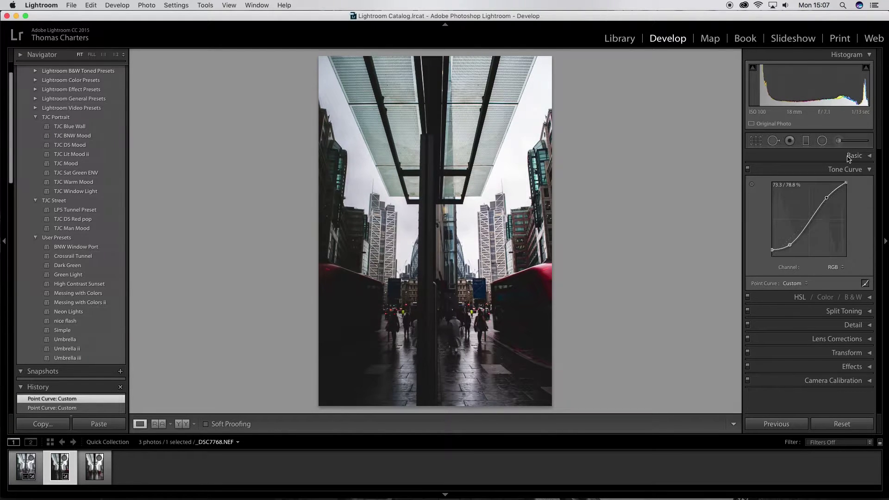
# Step: On the Red channel curve, pull a shadow point down to push shadows toward cyan
pyautogui.click(832, 267)
pyautogui.click(834, 276)
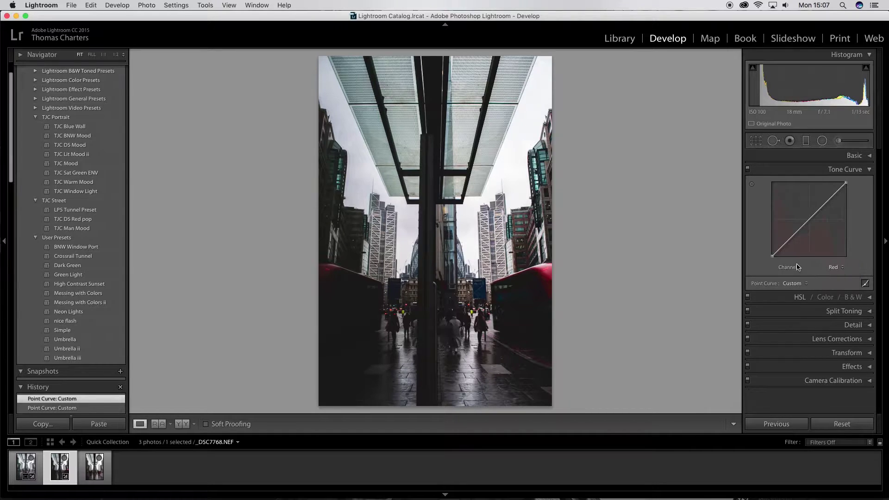
pyautogui.click(789, 238)
pyautogui.moveTo(790, 238); pyautogui.dragTo(790, 239)
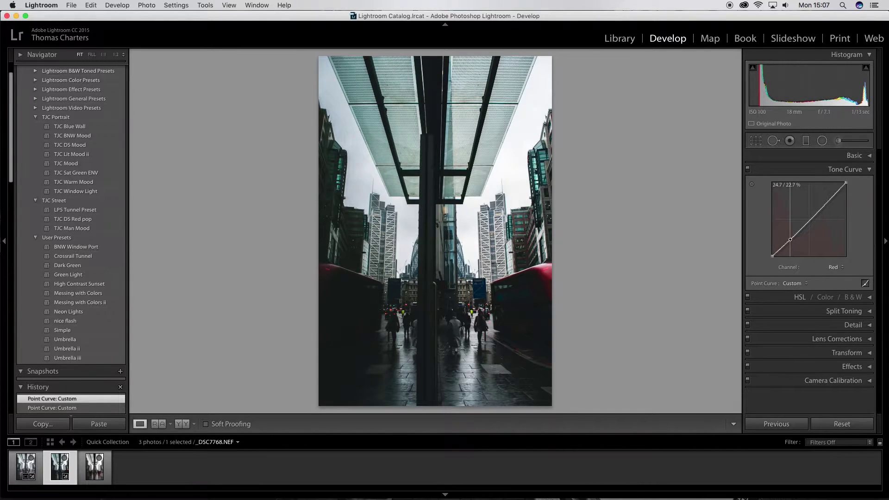
# Step: On the Blue channel curve, adjust and fine-tune the midtone point
pyautogui.click(833, 267)
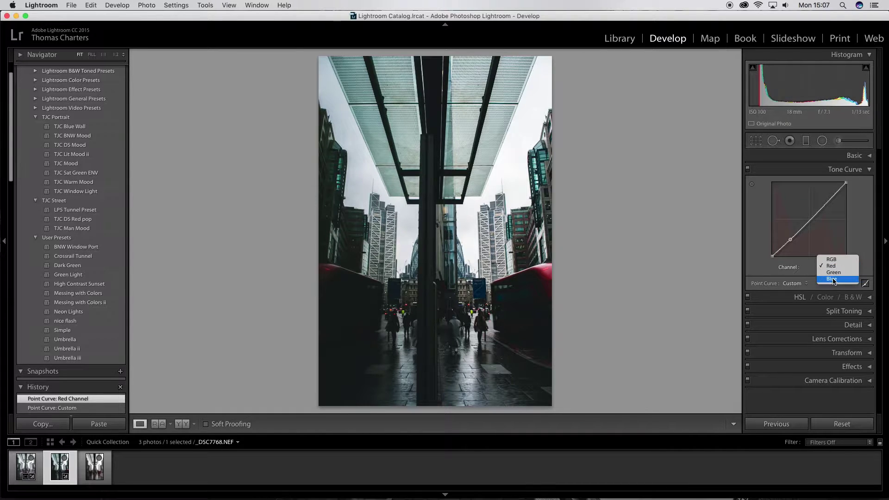
pyautogui.click(832, 279)
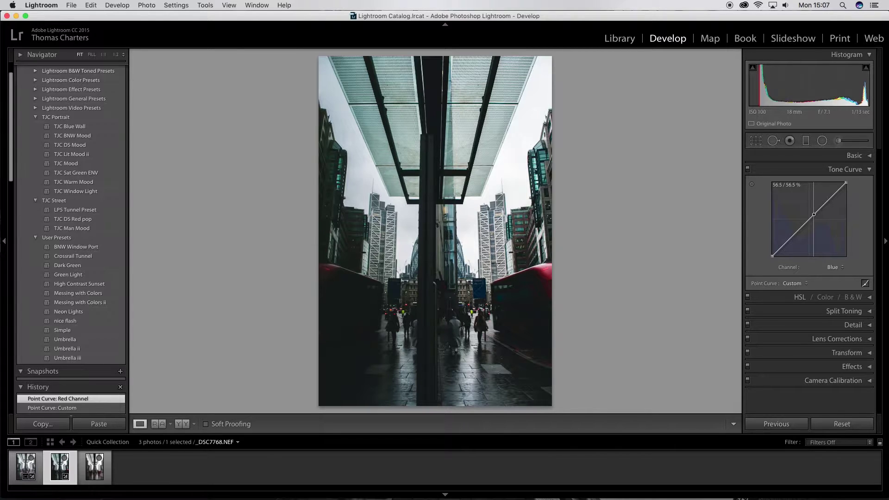
pyautogui.moveTo(814, 214); pyautogui.dragTo(810, 215)
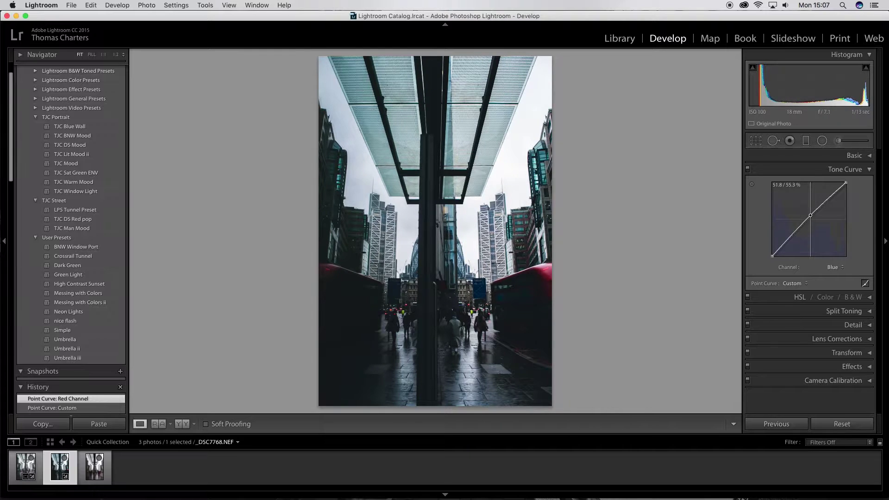
pyautogui.moveTo(810, 216); pyautogui.dragTo(811, 217)
# Step: Toggle the tone curve off and on to compare, leaving it enabled
pyautogui.click(747, 169)
pyautogui.click(748, 170)
pyautogui.click(748, 169)
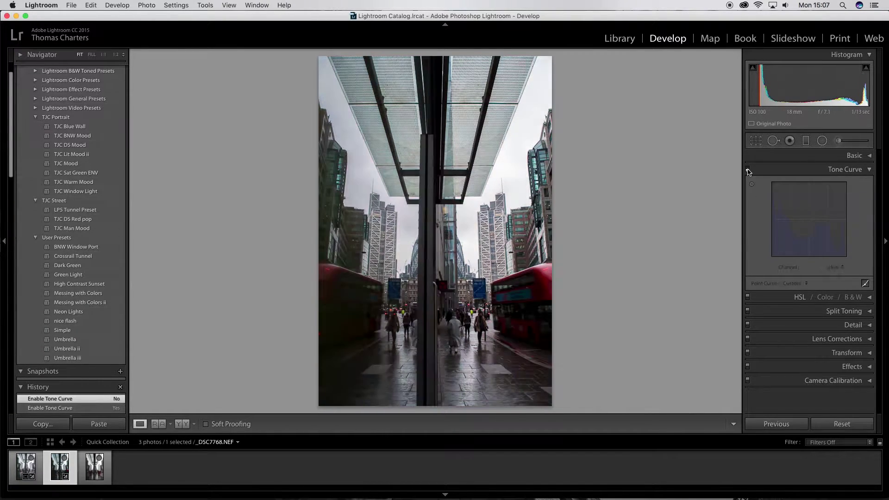
pyautogui.click(747, 169)
pyautogui.click(845, 172)
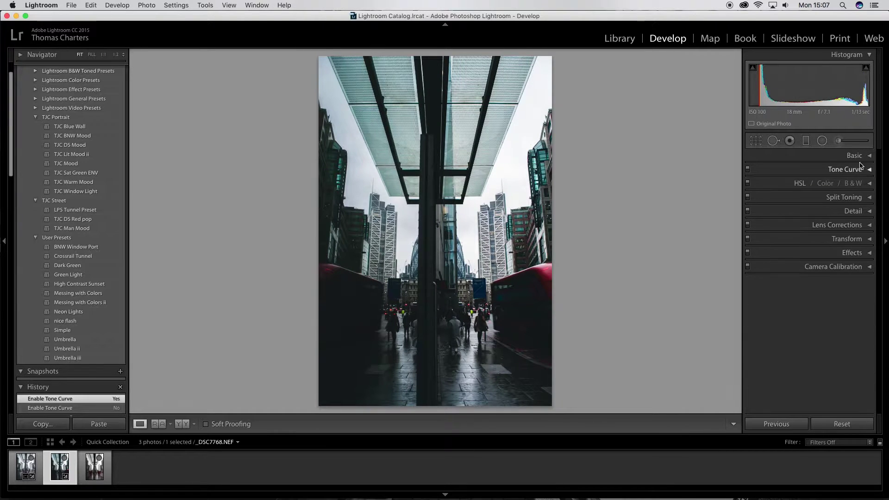
# Step: Set Temp to 6,726, Clarity to +30 and Saturation to -50 in the Basic panel
pyautogui.click(865, 156)
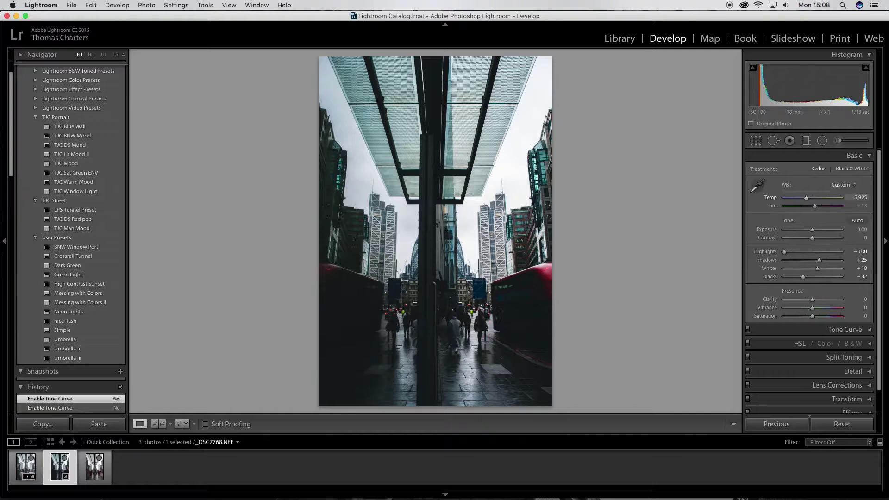
pyautogui.moveTo(860, 197)
pyautogui.mouseDown()
pyautogui.moveTo(852, 197)
pyautogui.moveTo(869, 197)
pyautogui.moveTo(857, 198)
pyautogui.mouseUp()
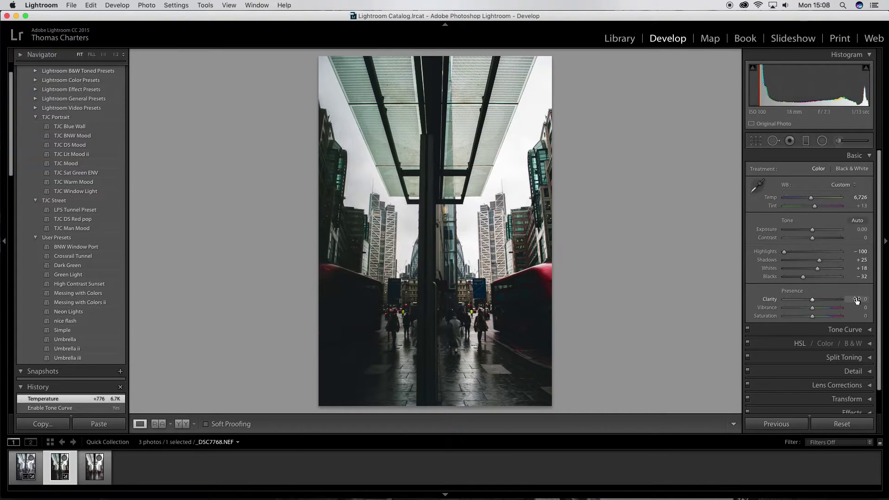
pyautogui.moveTo(857, 300)
pyautogui.mouseDown()
pyautogui.moveTo(867, 300)
pyautogui.moveTo(857, 299)
pyautogui.mouseUp()
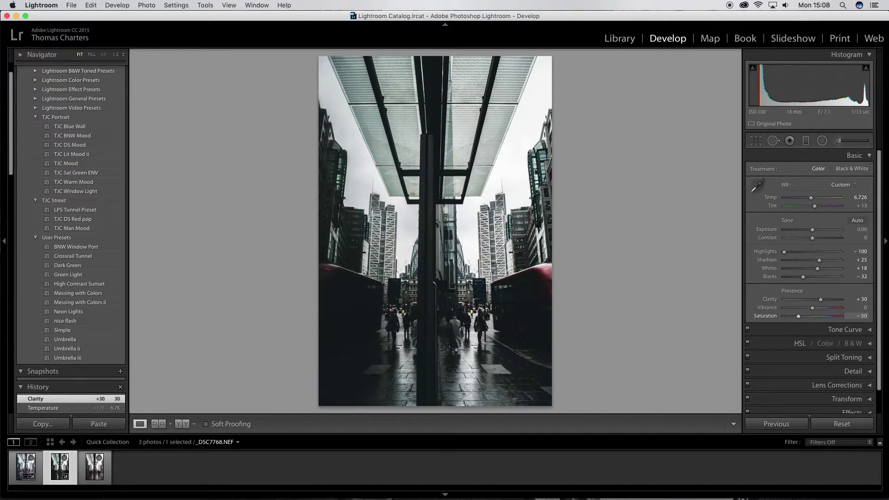
pyautogui.moveTo(861, 316); pyautogui.dragTo(861, 316)
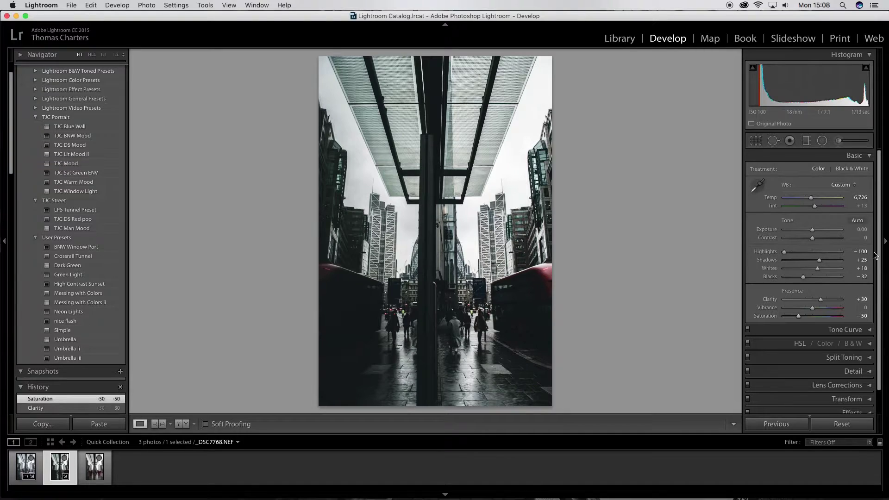
pyautogui.click(859, 157)
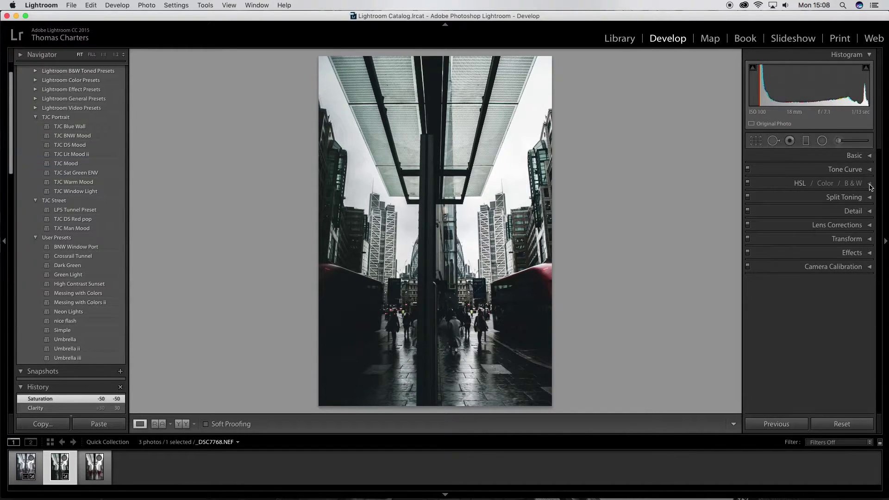
# Step: In HSL, set Red saturation to +100 and Red hue to -6
pyautogui.click(869, 183)
pyautogui.click(789, 197)
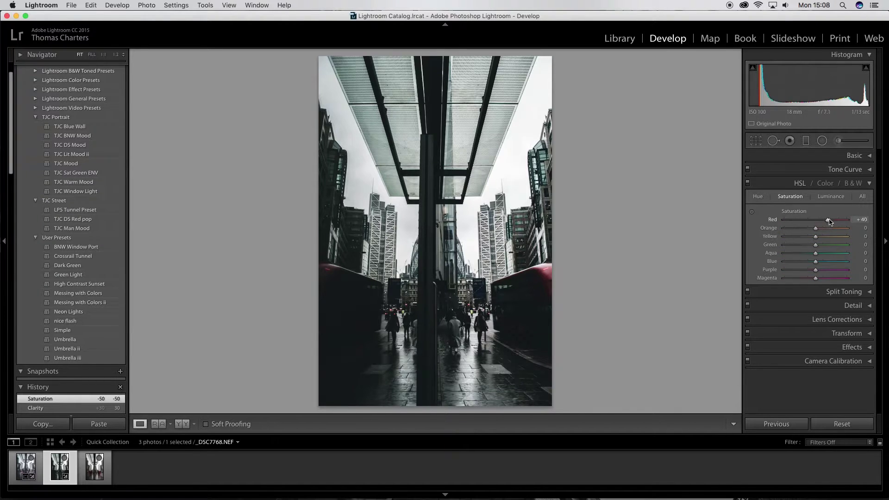
pyautogui.moveTo(811, 224); pyautogui.dragTo(861, 223)
pyautogui.click(758, 197)
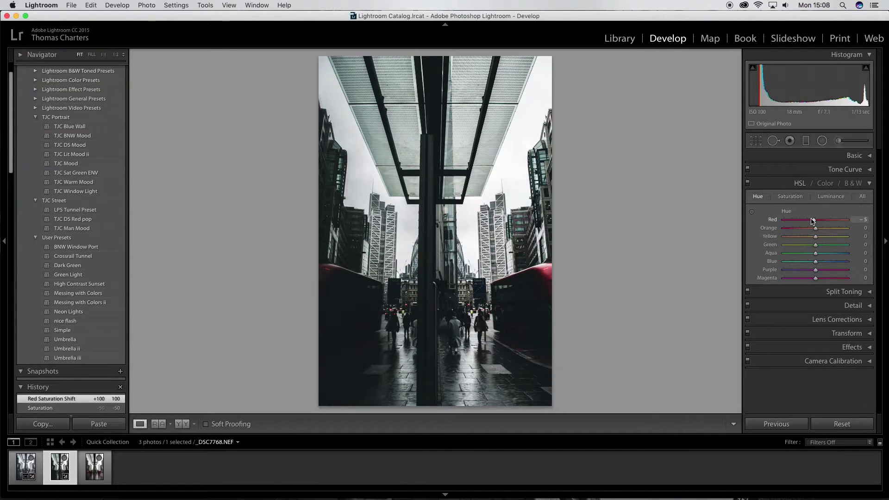
pyautogui.moveTo(812, 221); pyautogui.dragTo(812, 221)
pyautogui.click(868, 184)
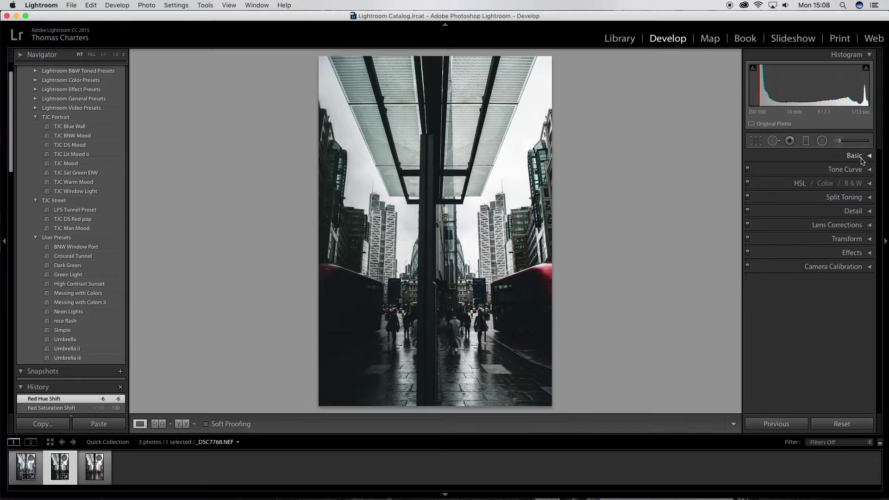
# Step: Lift Shadows to +68 in the Basic panel
pyautogui.click(861, 159)
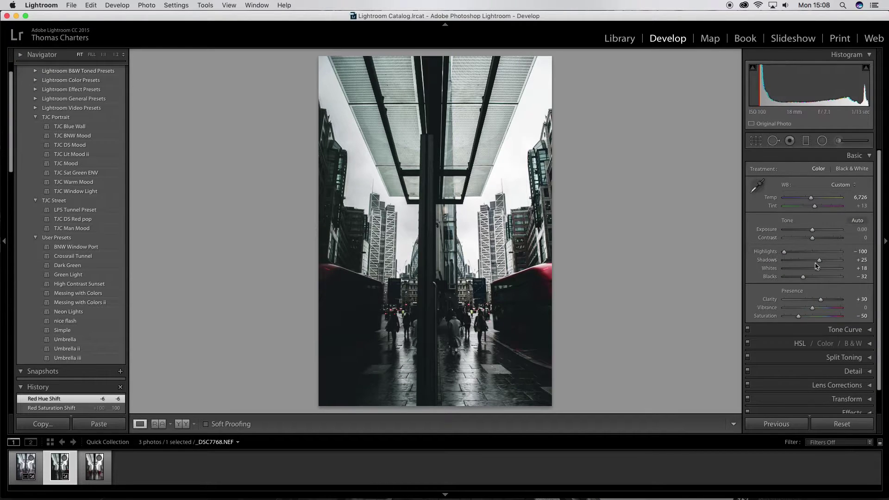
pyautogui.moveTo(817, 263); pyautogui.dragTo(832, 263)
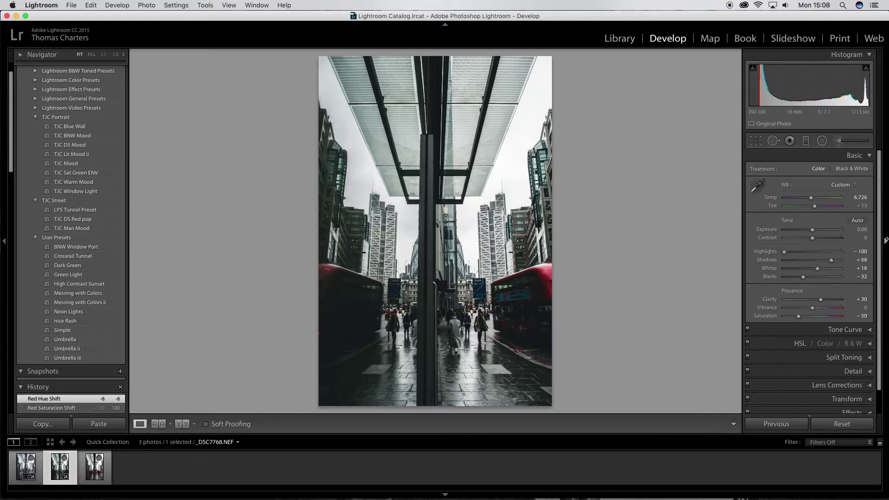
pyautogui.click(862, 159)
# Step: Crop the photo to a 5 x 7 ratio, reposition it within the frame, and apply
pyautogui.click(755, 141)
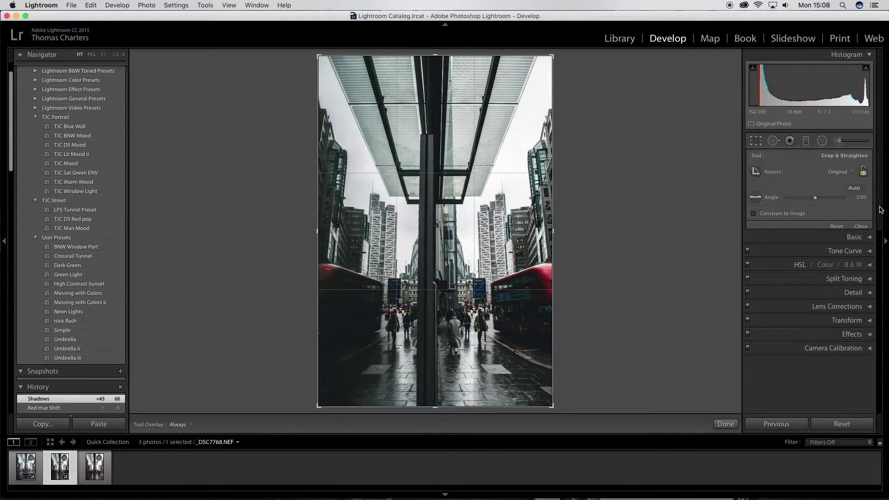
pyautogui.click(839, 172)
pyautogui.click(857, 198)
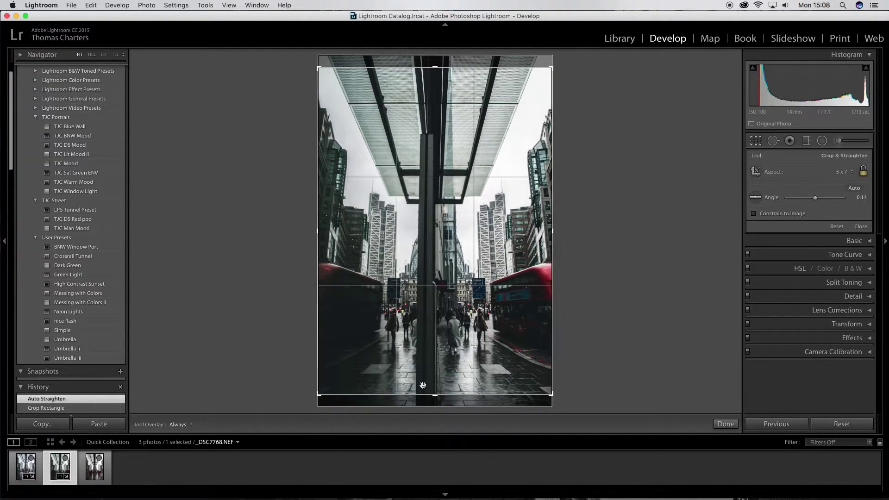
pyautogui.moveTo(462, 271); pyautogui.dragTo(469, 237)
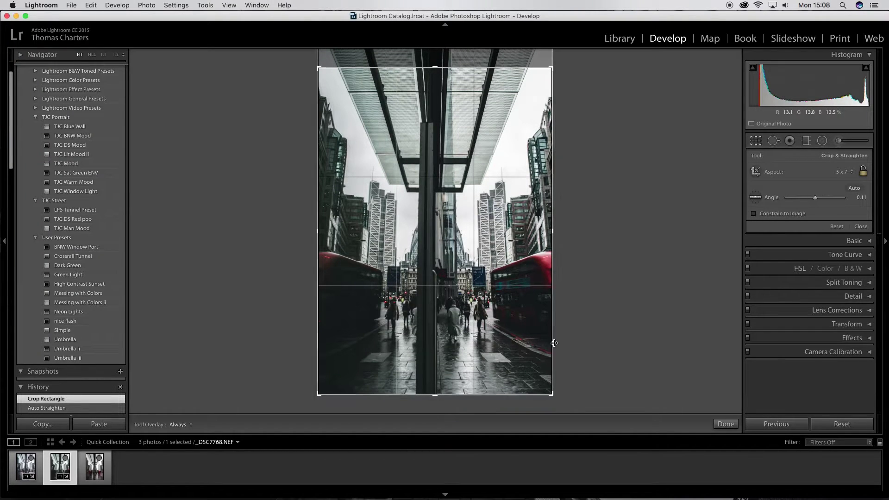
pyautogui.press('Return')
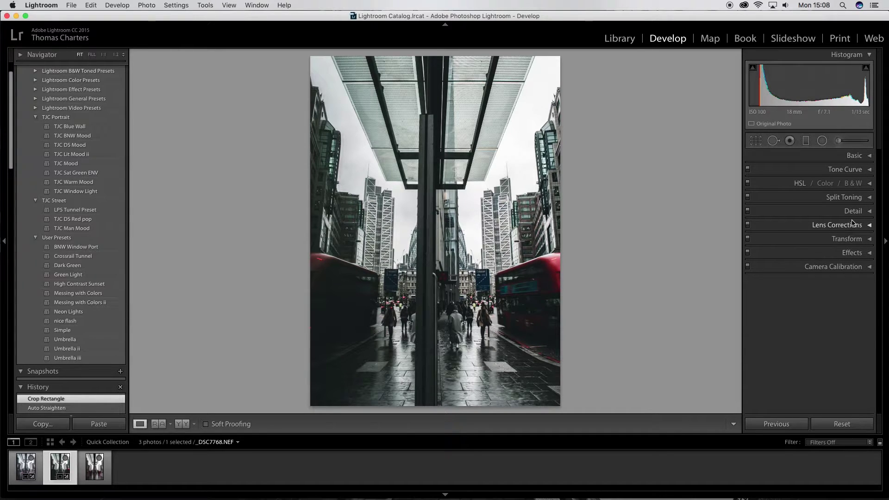
# Step: Add a -30 post-crop vignette with midpoint 83 and enable lens profile corrections
pyautogui.click(862, 252)
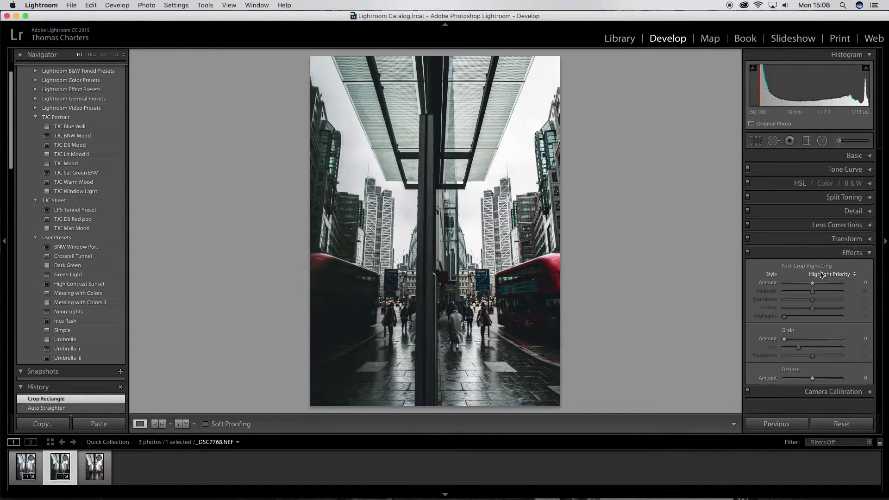
pyautogui.moveTo(812, 283); pyautogui.dragTo(856, 291)
pyautogui.click(852, 253)
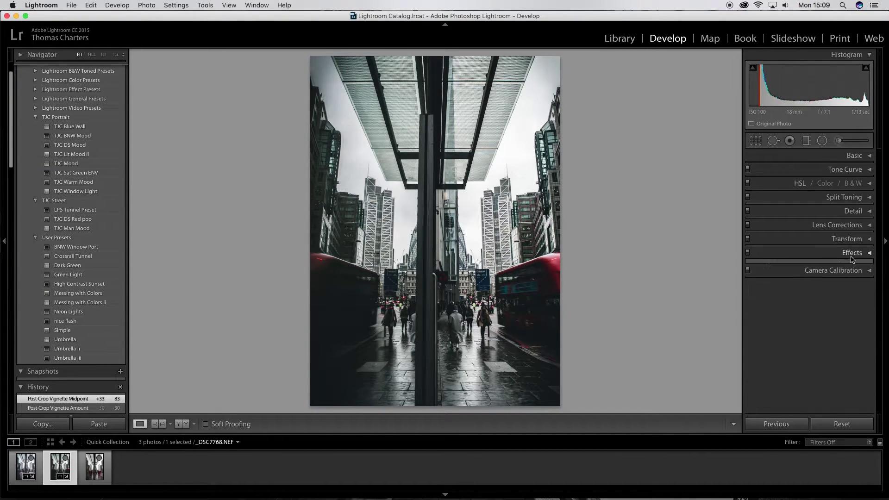
pyautogui.click(847, 225)
pyautogui.click(753, 261)
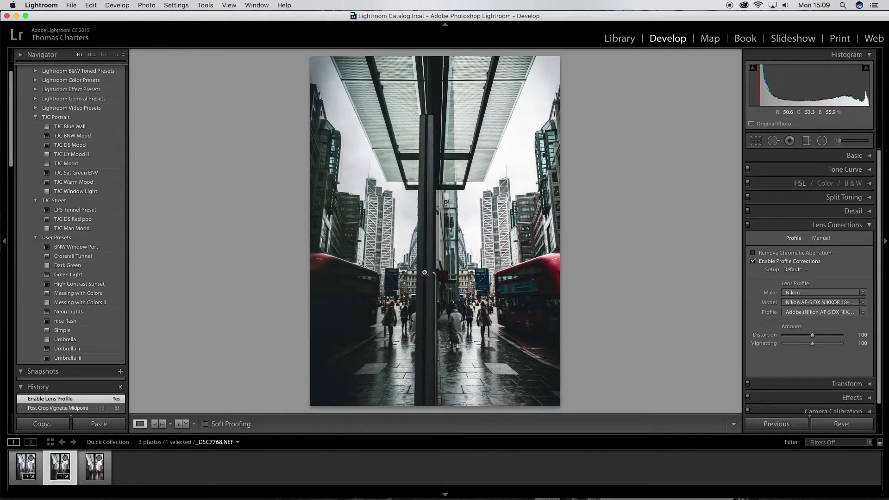
# Step: Turn on Remove Chromatic Aberration in Lens Corrections
pyautogui.click(782, 254)
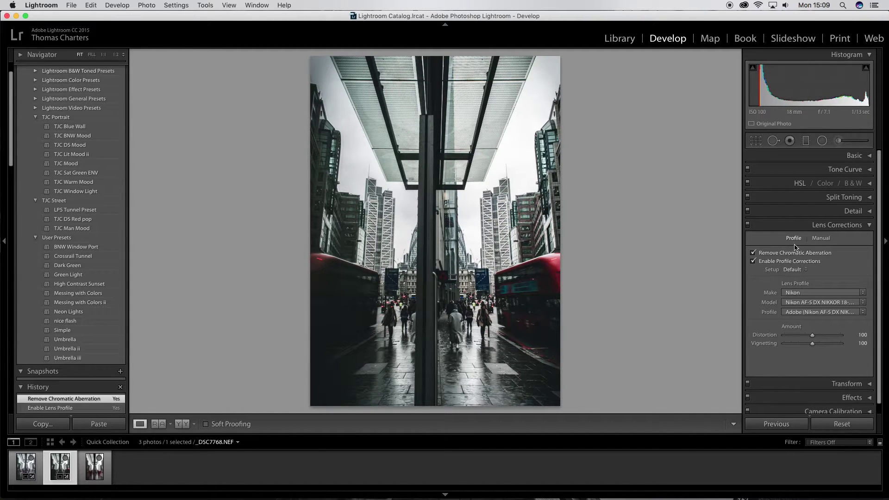
pyautogui.click(855, 225)
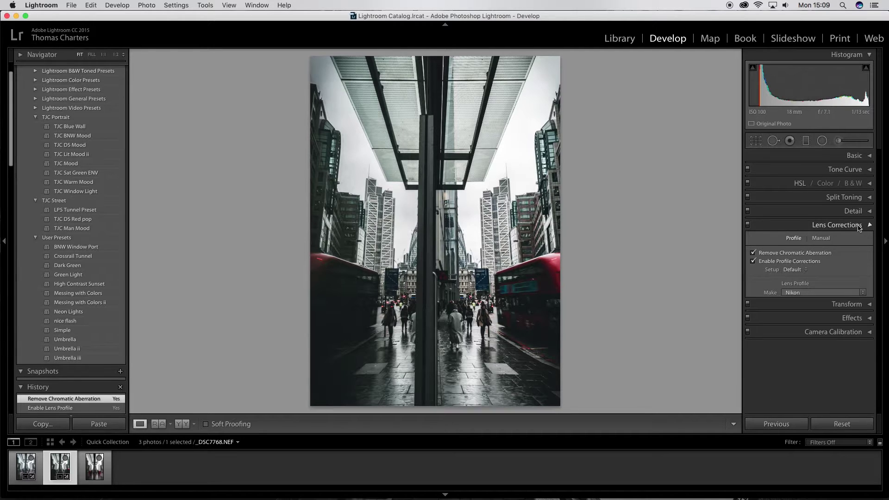
pyautogui.click(861, 253)
pyautogui.click(861, 253)
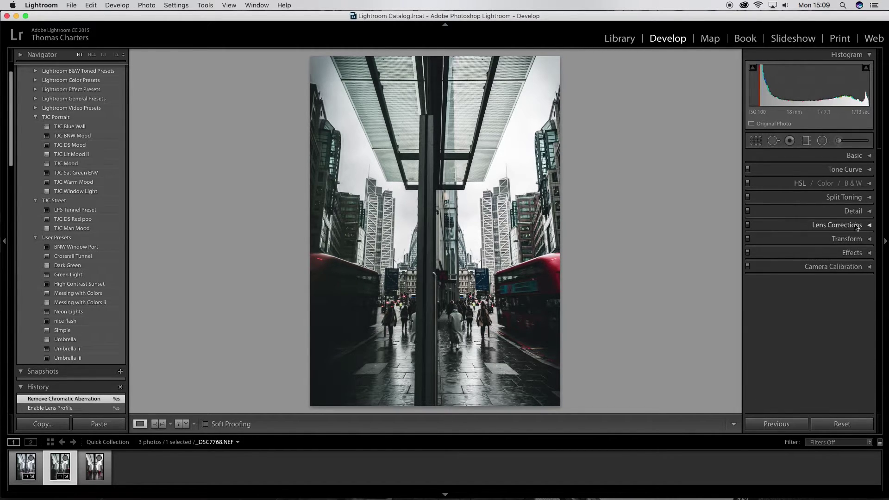
# Step: Set Sharpening Amount to 62 and Luminance noise reduction to 20
pyautogui.click(854, 211)
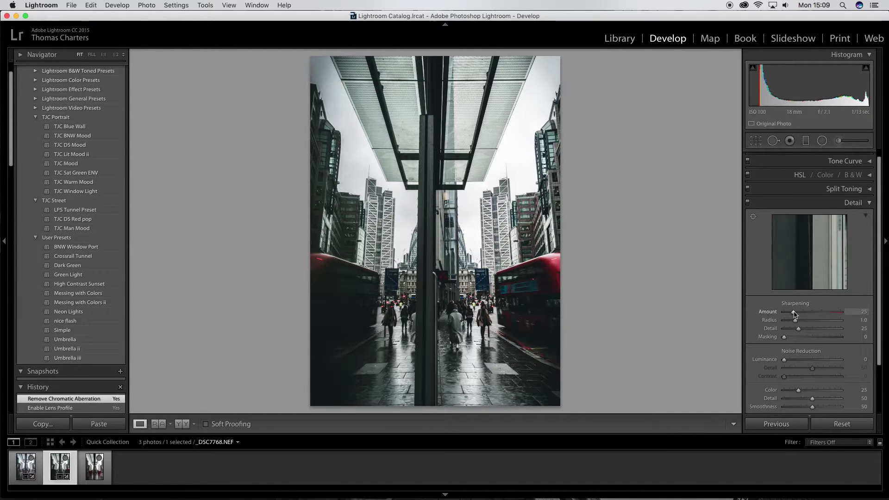
pyautogui.moveTo(793, 314); pyautogui.dragTo(807, 314)
pyautogui.moveTo(784, 359); pyautogui.dragTo(797, 363)
pyautogui.click(852, 203)
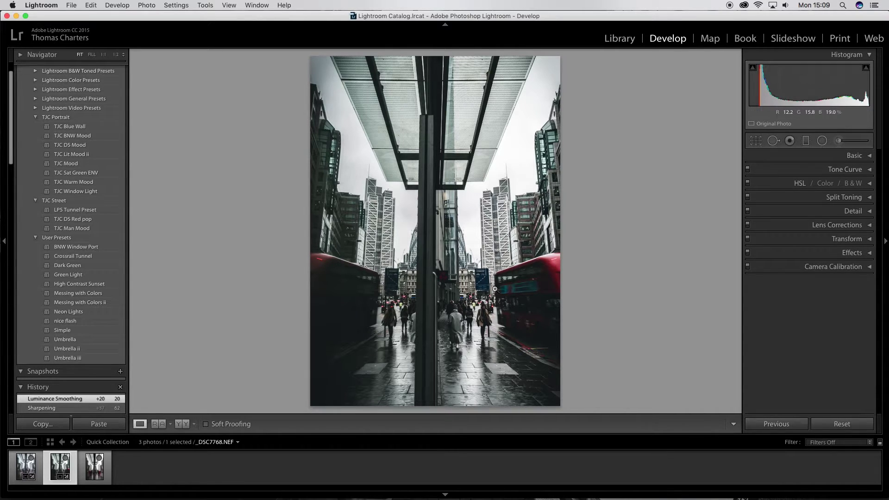
# Step: Switch the Basic panel's Treatment to Black & White
pyautogui.click(862, 160)
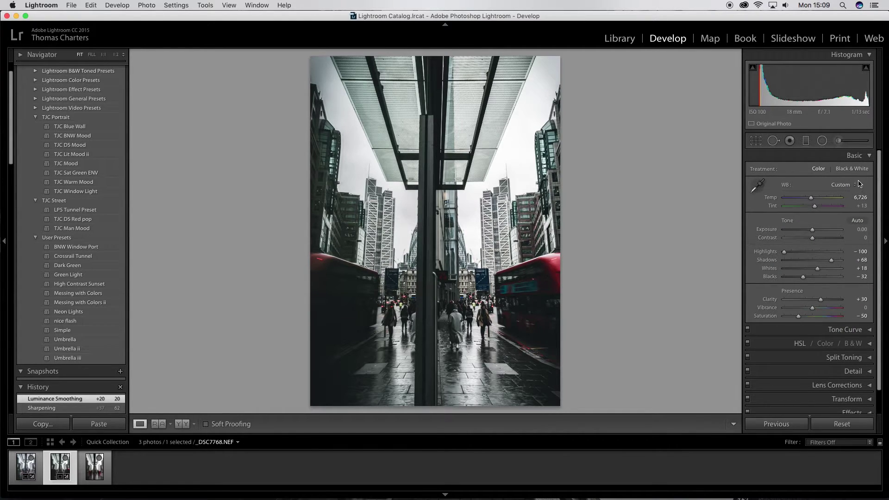
pyautogui.click(863, 159)
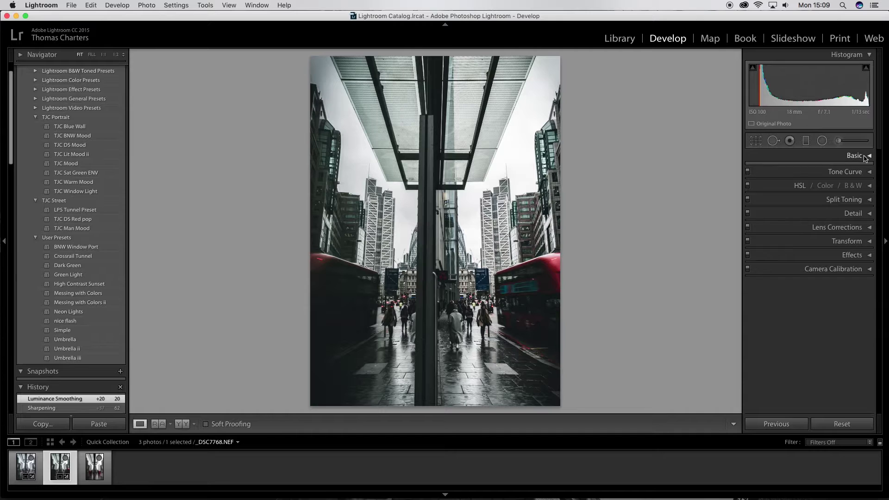
pyautogui.click(865, 157)
pyautogui.click(860, 170)
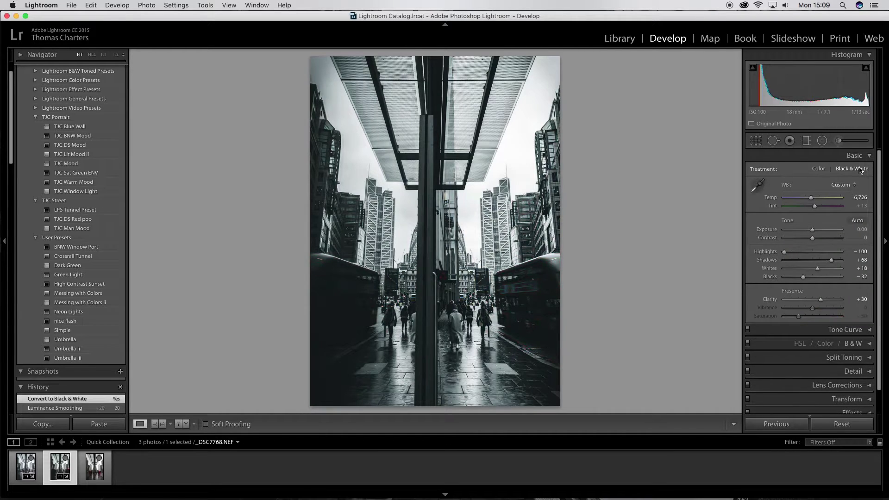
# Step: Switch the photo's treatment back to Color and bring up the Tone Curve panel
pyautogui.click(818, 168)
pyautogui.click(852, 155)
pyautogui.click(845, 169)
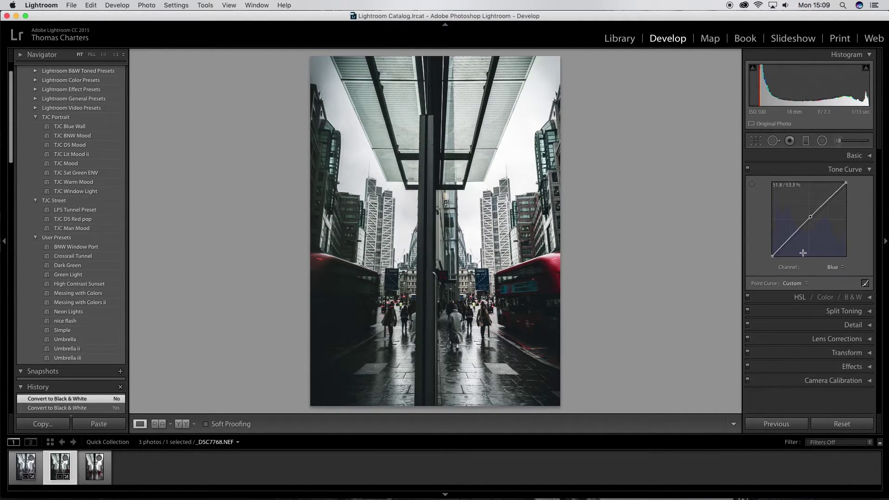
# Step: Look over the curve channel list without changing it, then check the photo at 1:1 and return to Fit
pyautogui.click(840, 273)
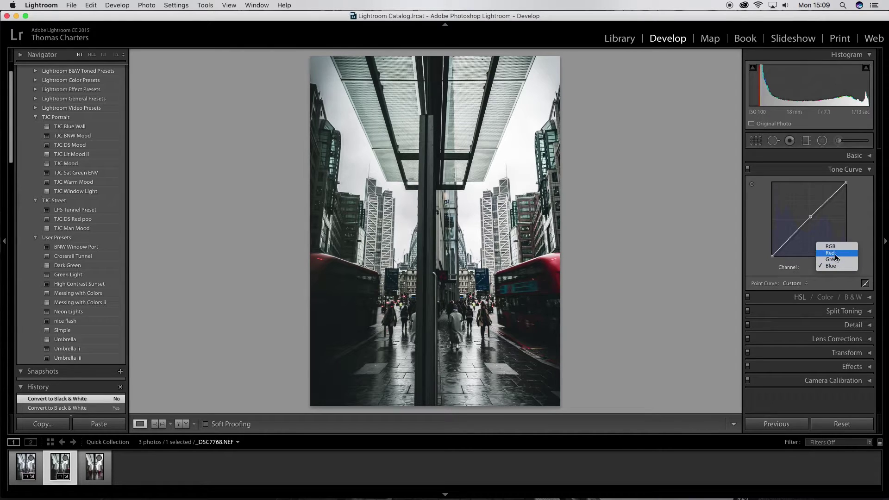
pyautogui.click(873, 175)
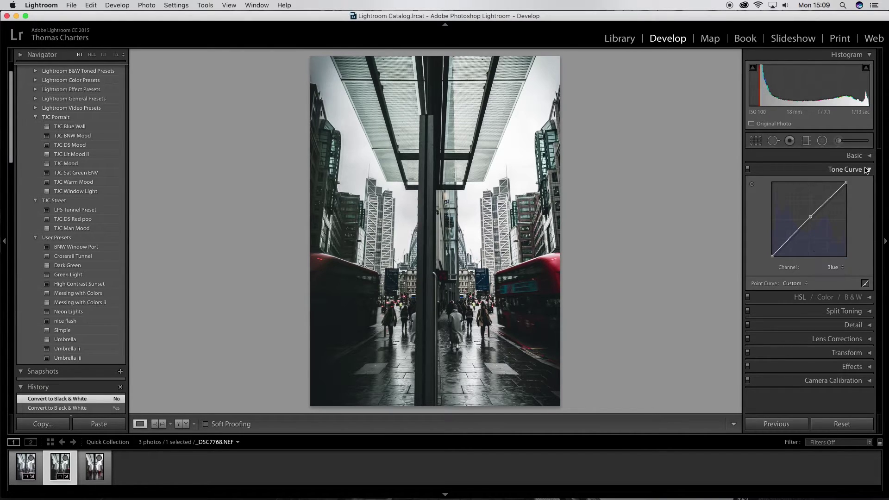
pyautogui.click(862, 168)
pyautogui.click(863, 157)
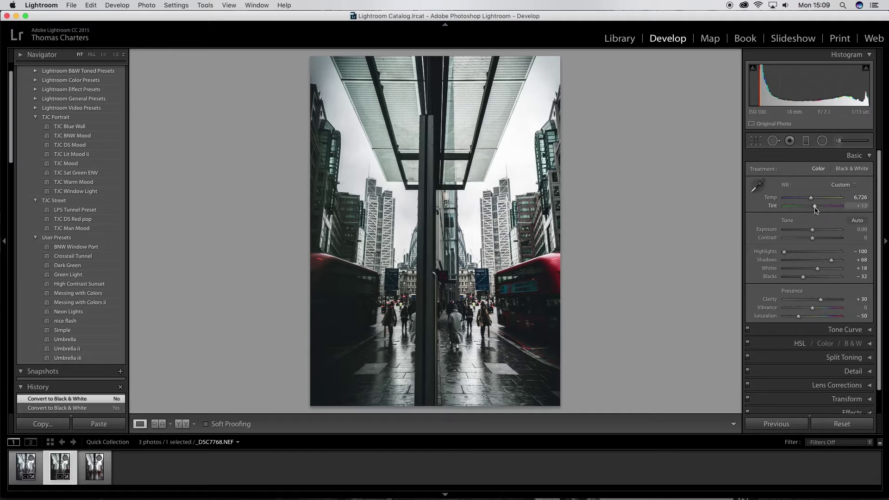
pyautogui.click(864, 158)
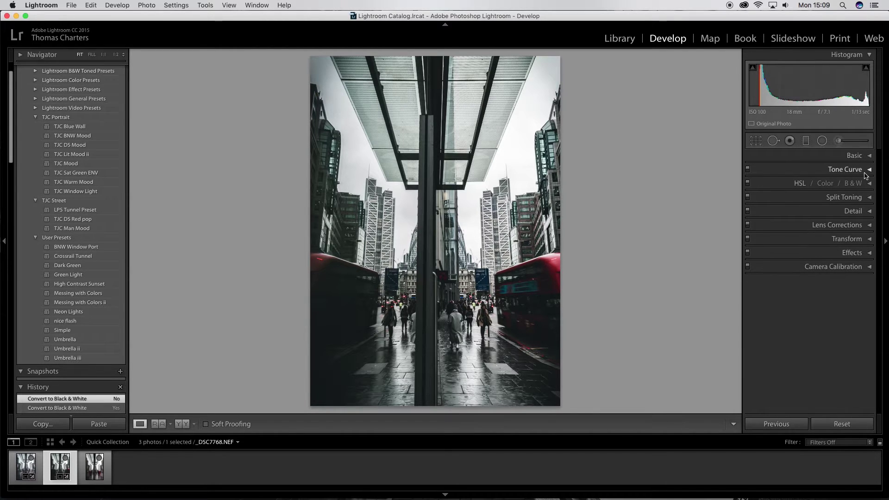
pyautogui.click(500, 242)
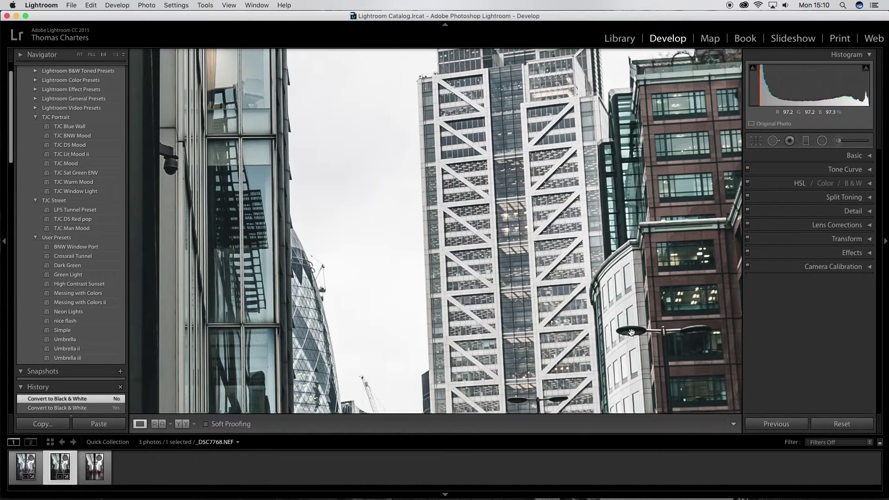
pyautogui.click(508, 243)
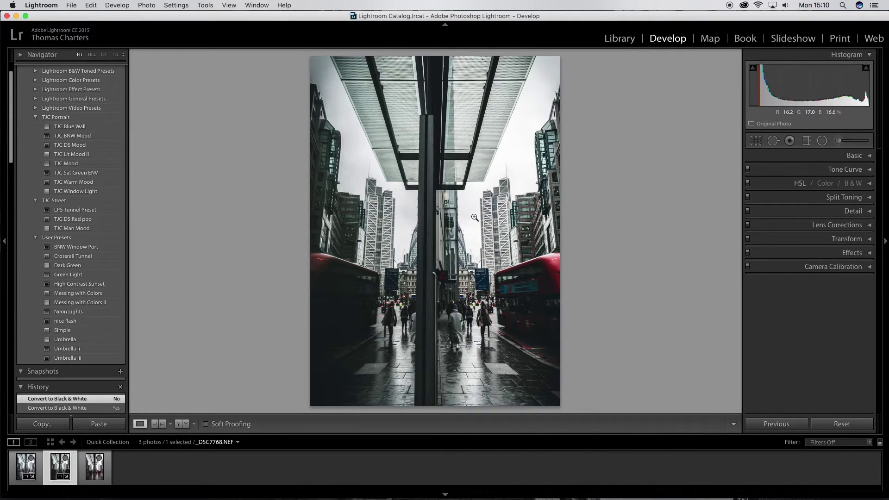
# Step: Pull down the curve's midtones and add an upper point to neutralise the colour
pyautogui.click(854, 170)
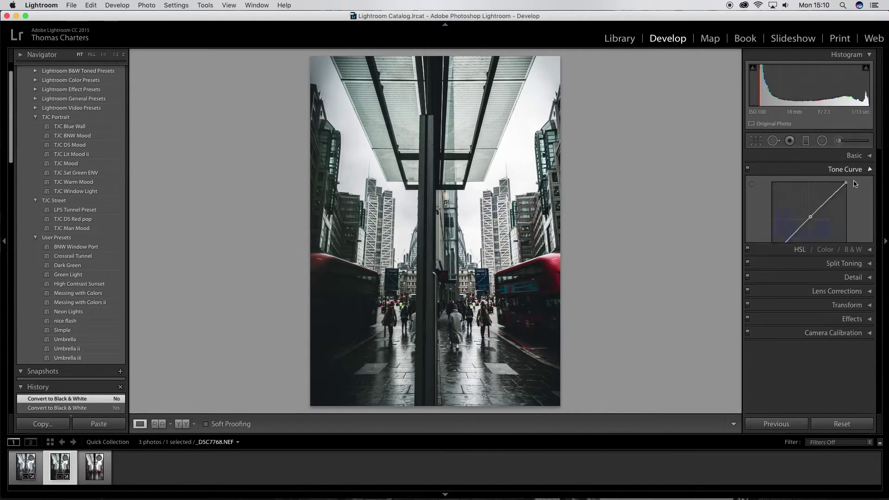
pyautogui.moveTo(809, 218); pyautogui.dragTo(787, 235)
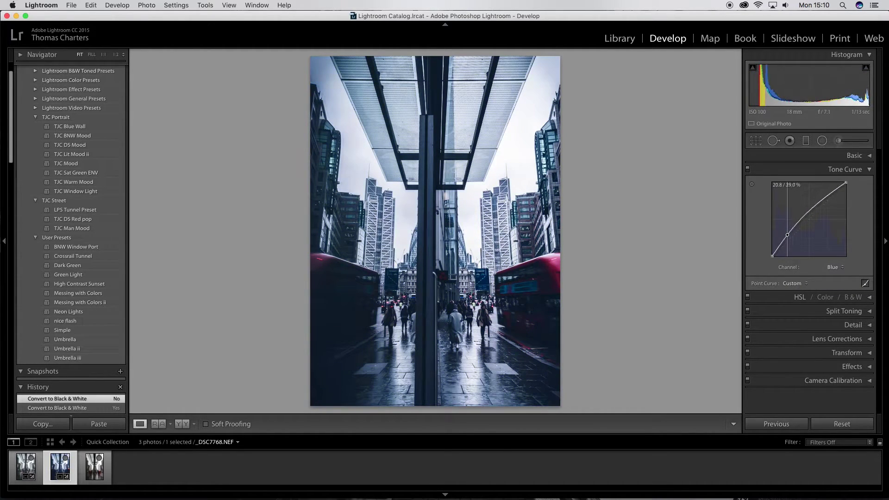
pyautogui.moveTo(829, 198)
pyautogui.mouseDown()
pyautogui.moveTo(837, 206)
pyautogui.moveTo(829, 209)
pyautogui.mouseUp()
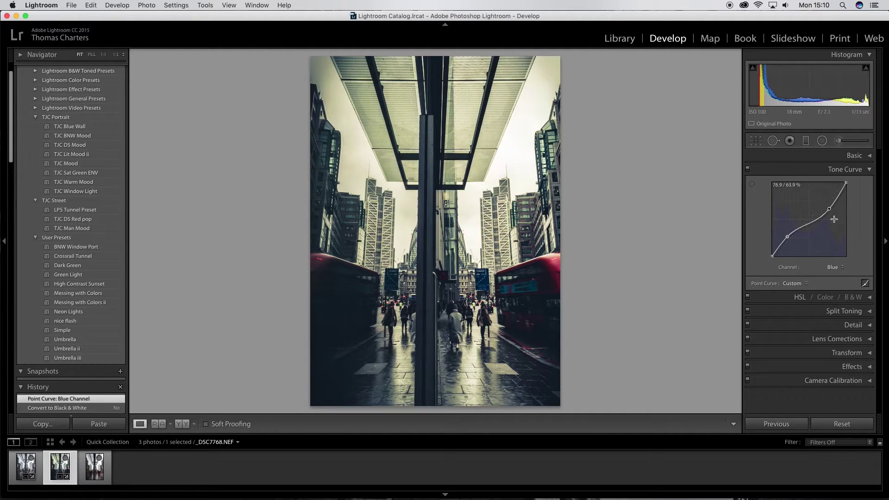
# Step: Try lowering the Green channel curve with midtone, upper and shadow points, then flatten it back to straight
pyautogui.click(833, 267)
pyautogui.click(833, 262)
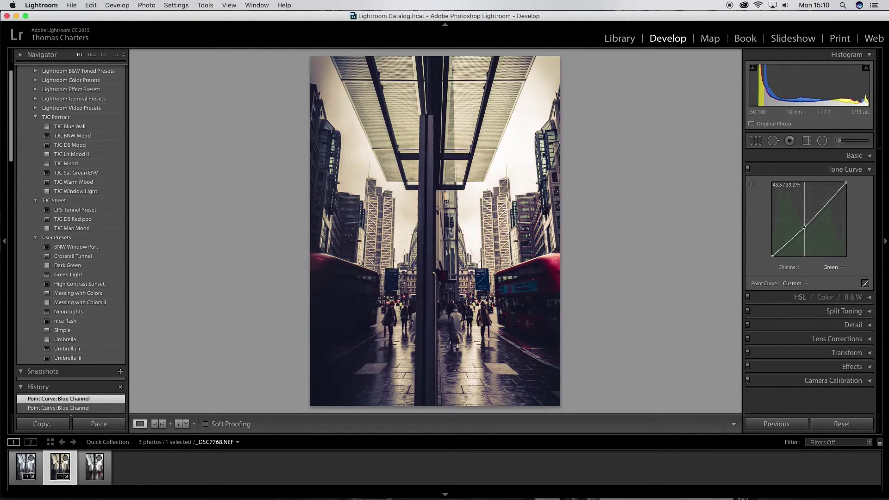
pyautogui.moveTo(805, 224); pyautogui.dragTo(805, 230)
pyautogui.moveTo(836, 194); pyautogui.dragTo(835, 192)
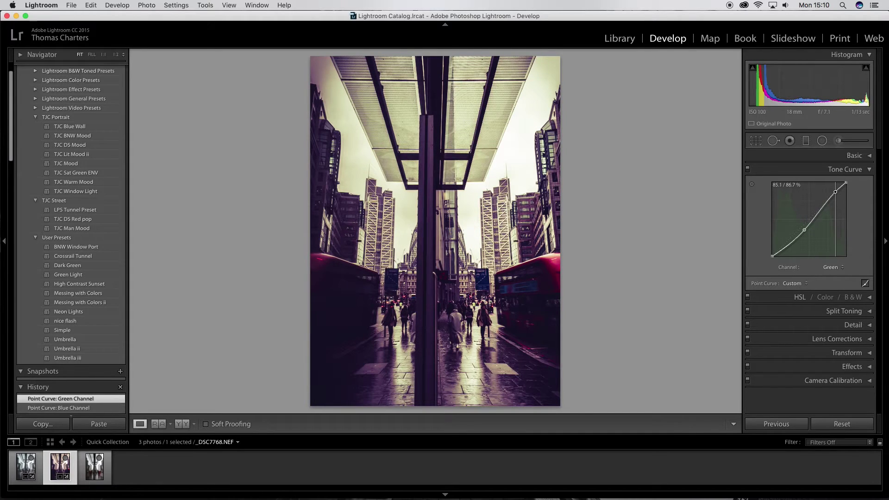
pyautogui.moveTo(792, 237); pyautogui.dragTo(792, 239)
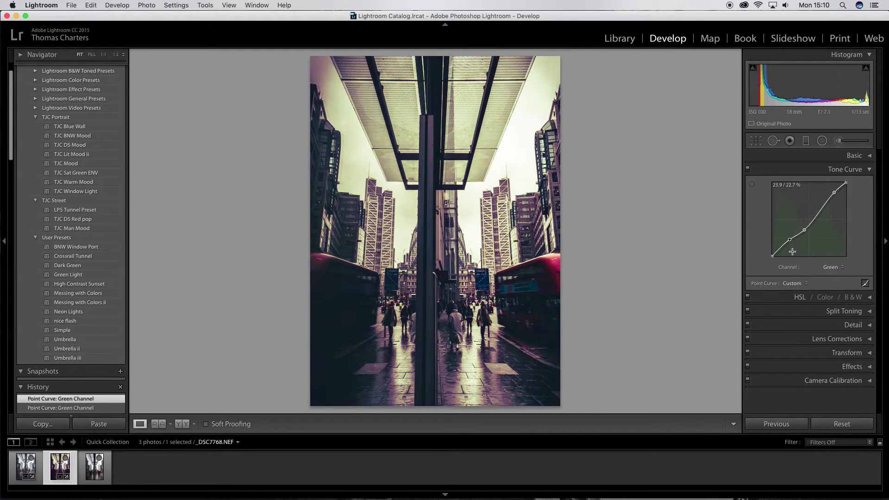
pyautogui.rightClick(804, 242)
pyautogui.click(837, 268)
# Step: Pull back the Red channel curve's midpoint to shift the photo toward cyan
pyautogui.click(838, 269)
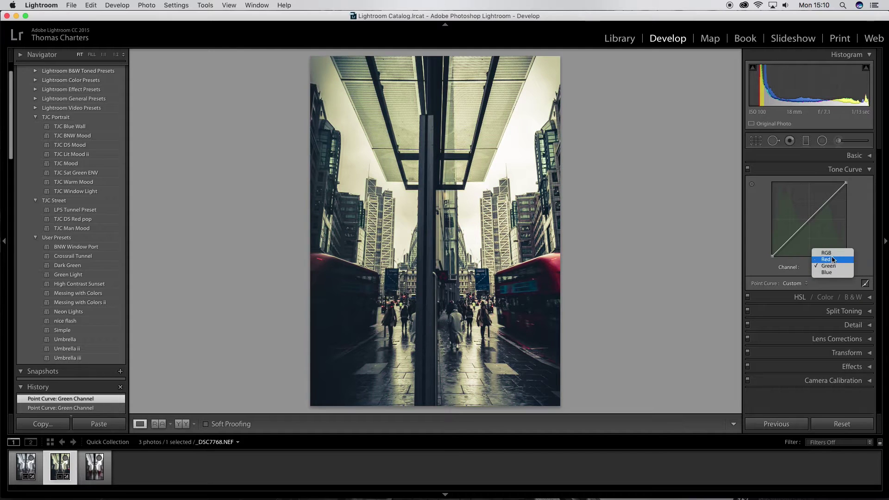
pyautogui.click(831, 260)
pyautogui.moveTo(815, 214); pyautogui.dragTo(810, 221)
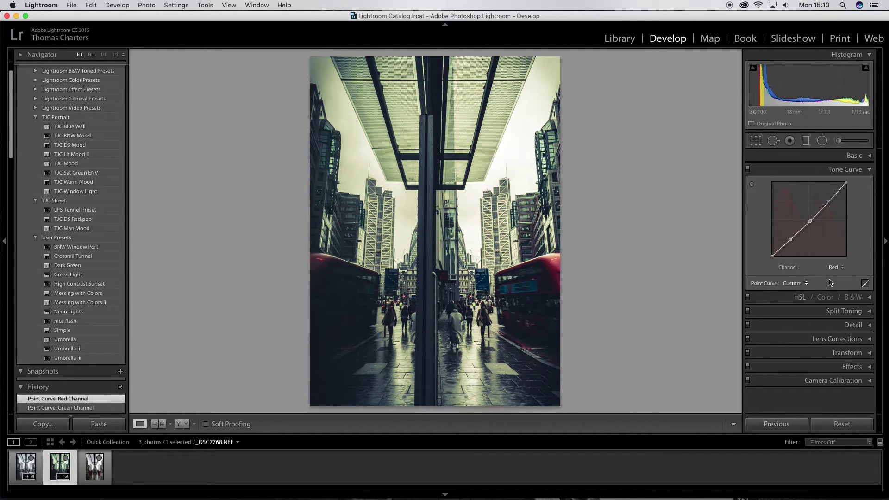
# Step: On the Blue channel, move the curve's upper point from 76.9% to 69.8%
pyautogui.click(836, 267)
pyautogui.click(832, 278)
pyautogui.rightClick(836, 259)
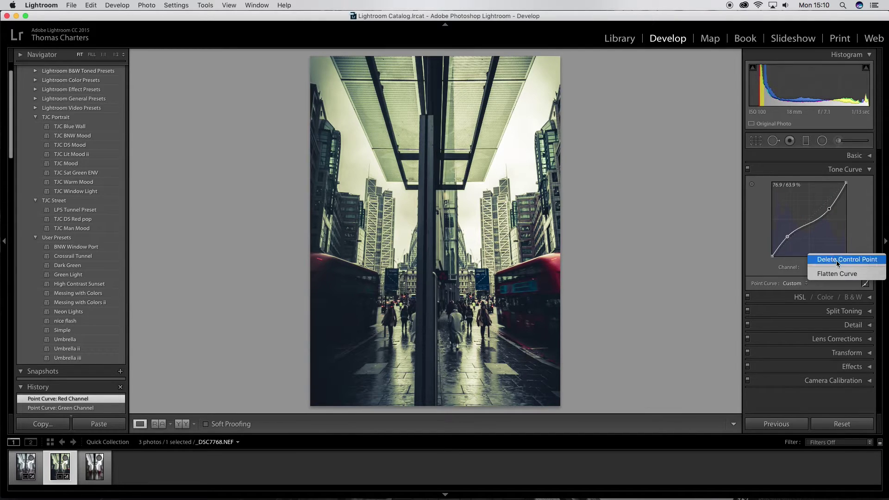
pyautogui.click(821, 220)
pyautogui.moveTo(829, 209); pyautogui.dragTo(824, 209)
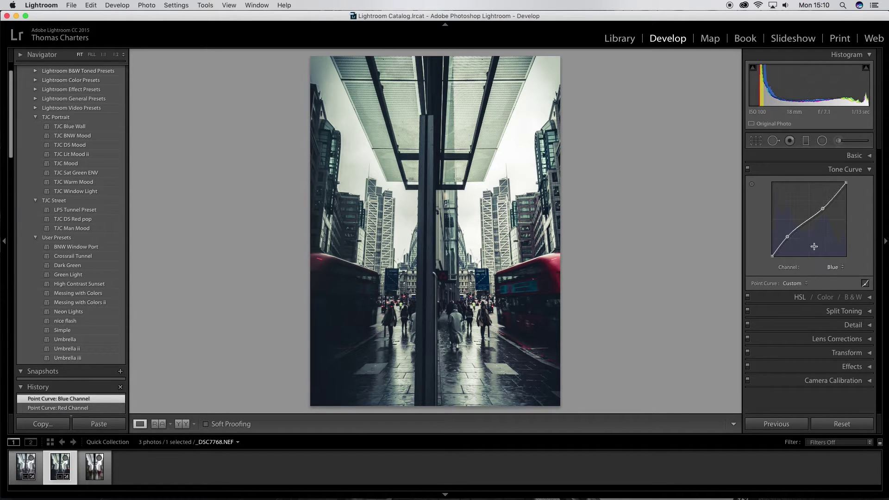
# Step: Revert History to the Convert to Black & White step, then collapse Tone Curve and expand Basic
pyautogui.scroll(-5, 17, 378)
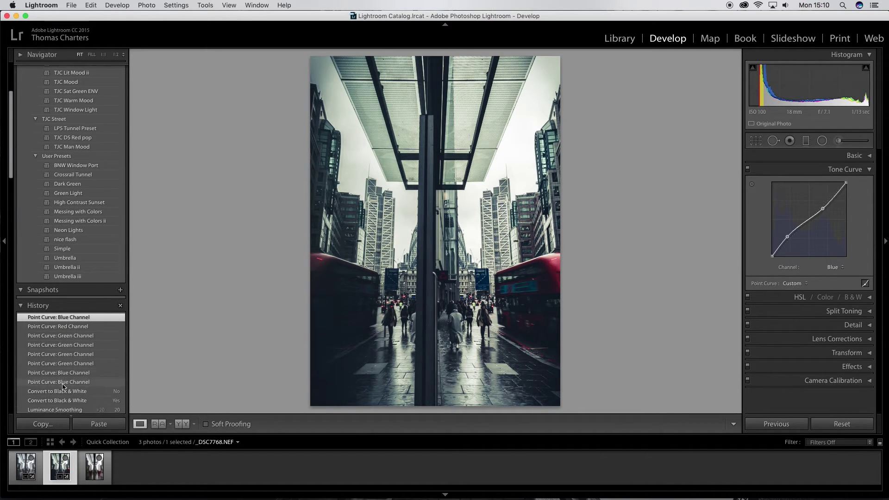
pyautogui.scroll(-2, 62, 385)
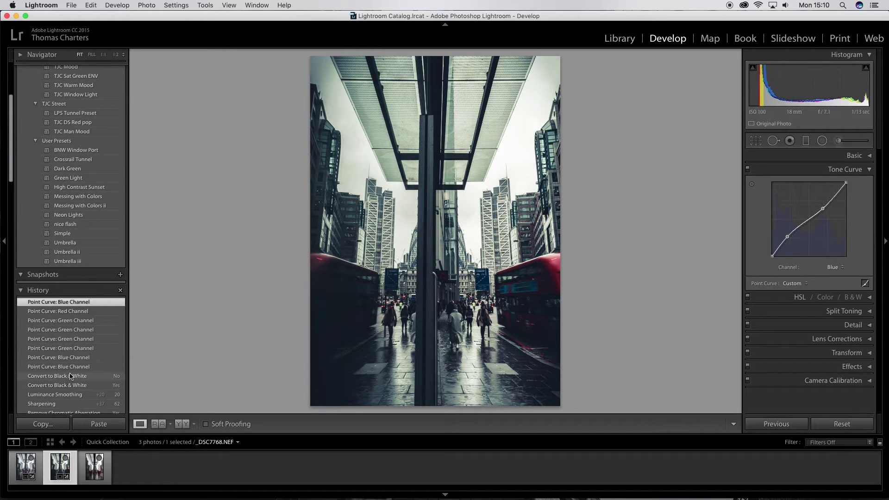
pyautogui.click(71, 367)
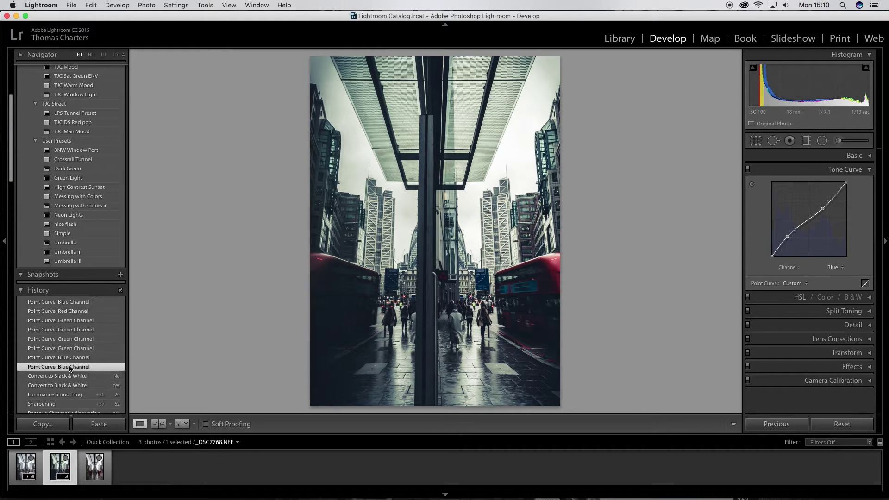
pyautogui.click(92, 376)
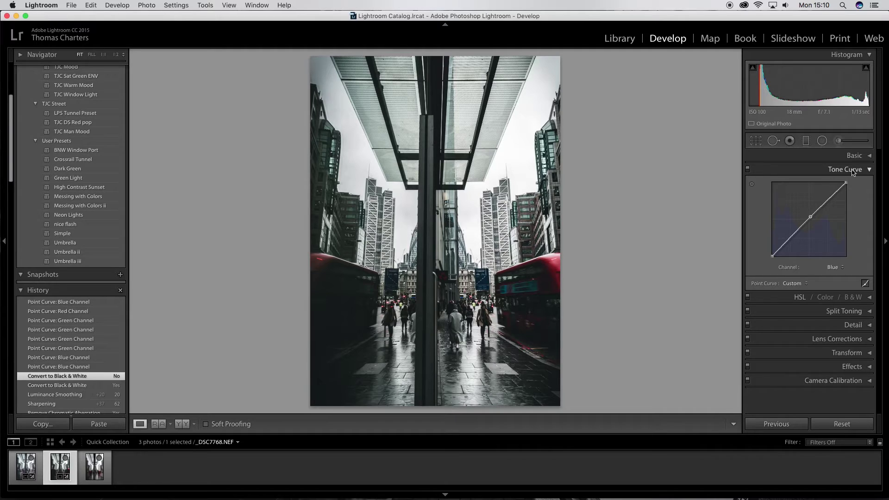
pyautogui.click(853, 171)
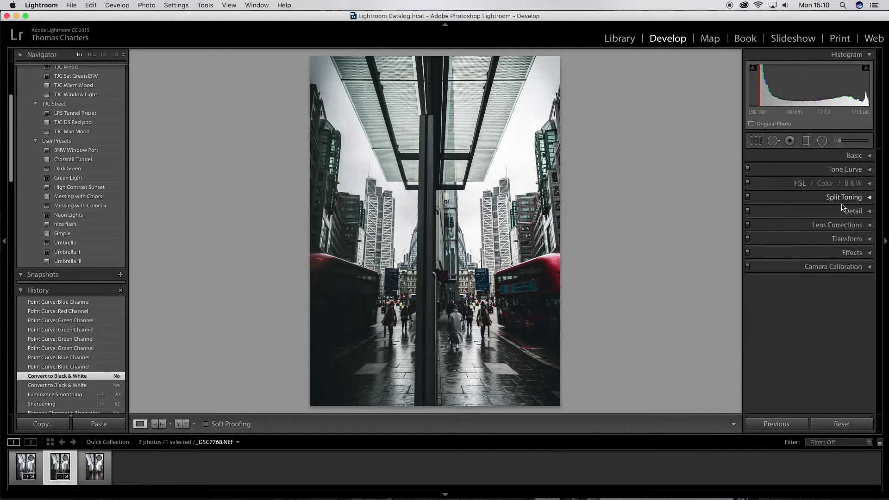
pyautogui.click(845, 158)
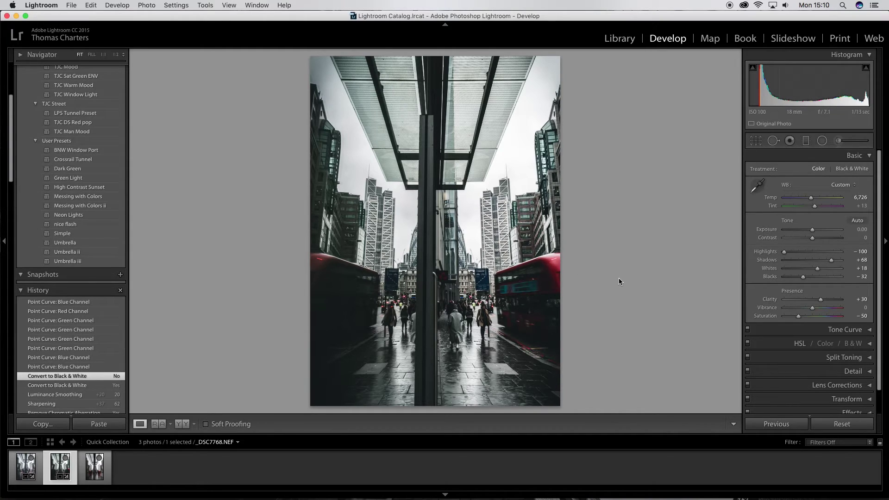
# Step: Open the Export dialog from the File menu and look through its settings
pyautogui.click(71, 6)
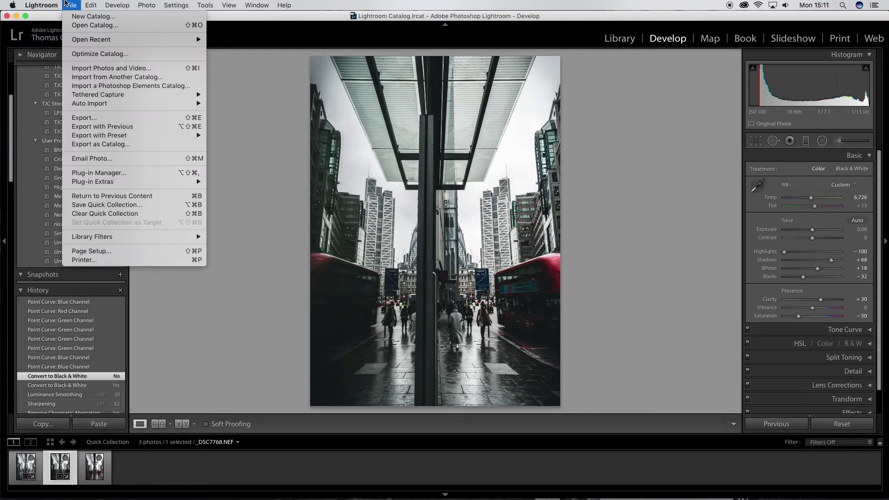
pyautogui.moveTo(98, 10)
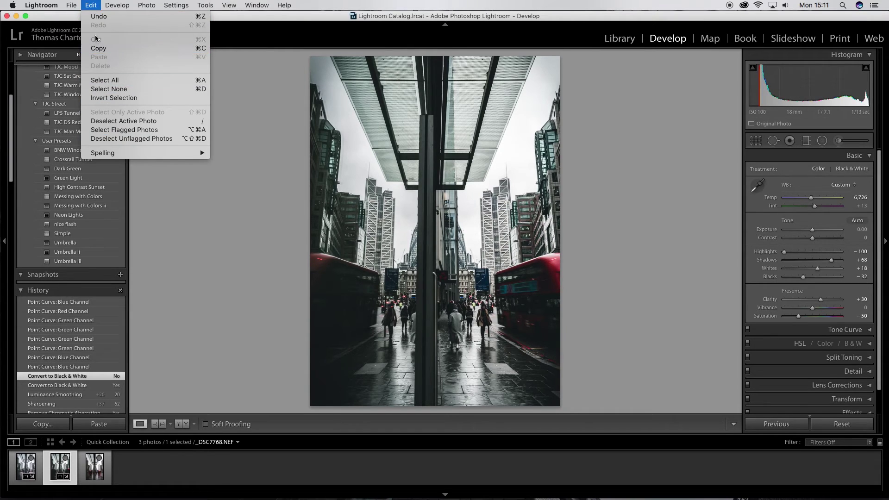
pyautogui.click(96, 121)
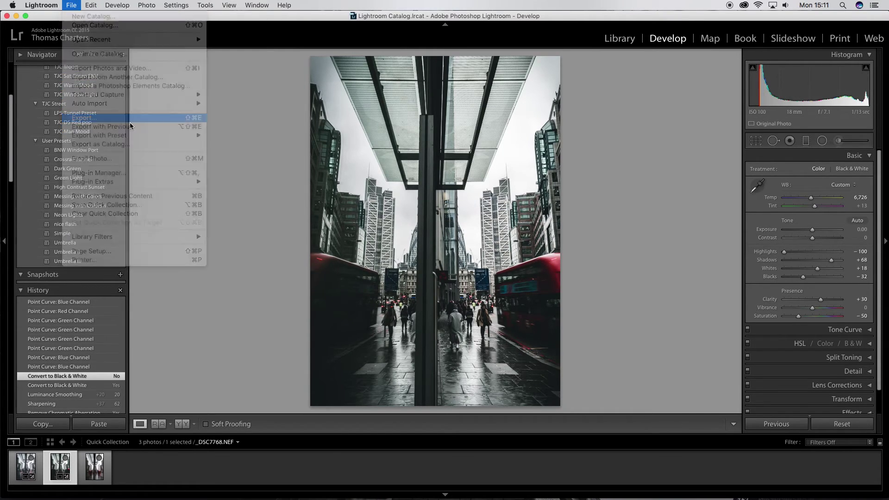
pyautogui.scroll(-5, 559, 214)
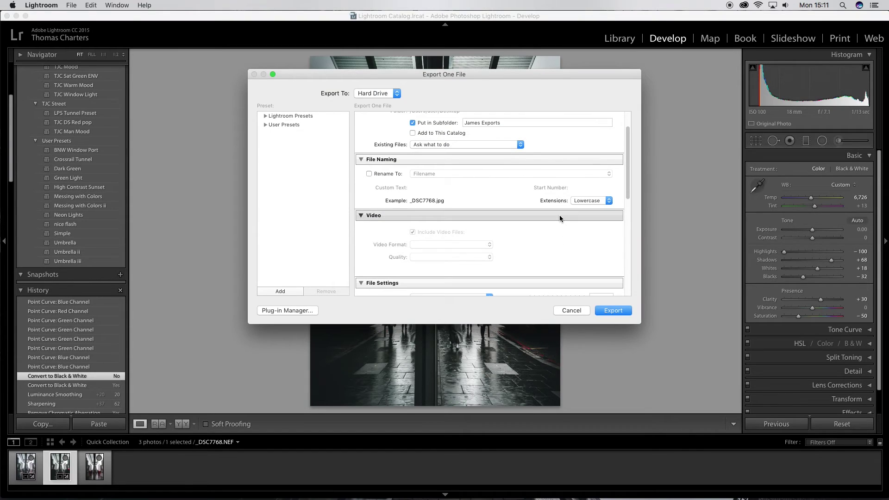
pyautogui.scroll(2, 559, 214)
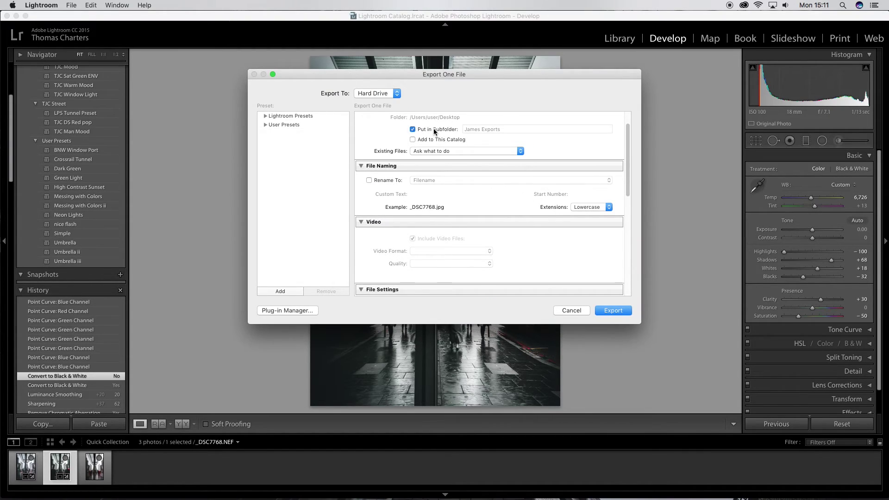
pyautogui.scroll(-5, 531, 185)
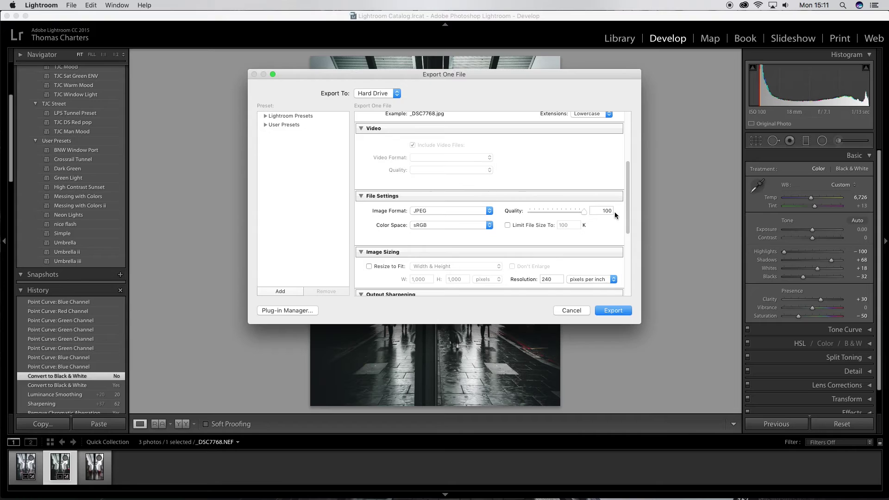
# Step: Keep JPEG as the format at quality 100 in sRGB, review the remaining options, and export
pyautogui.click(462, 212)
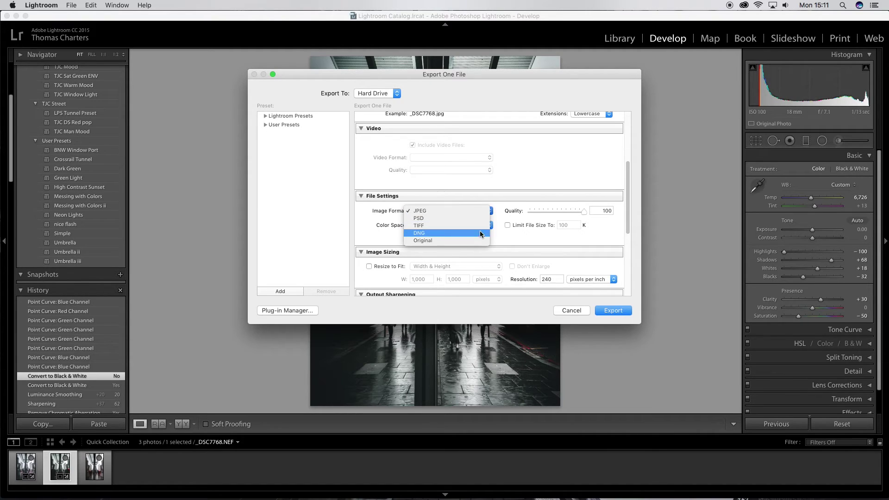
pyautogui.click(525, 239)
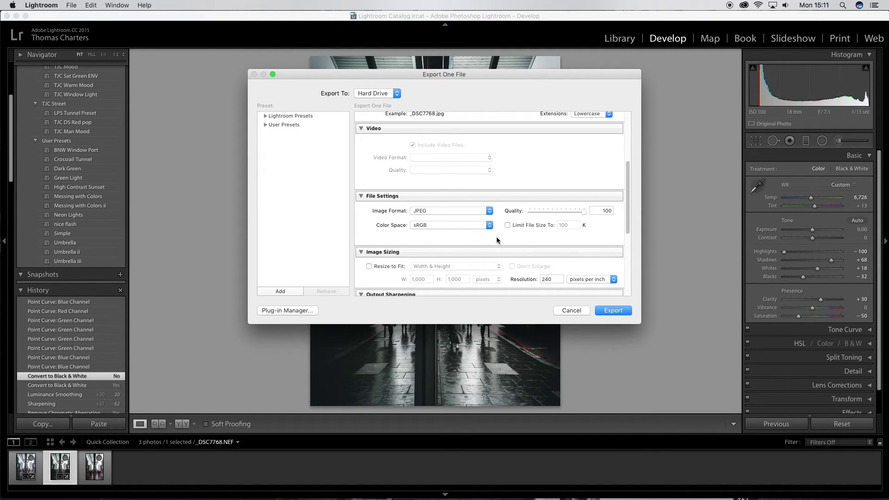
pyautogui.scroll(-5, 498, 241)
pyautogui.scroll(-1, 497, 239)
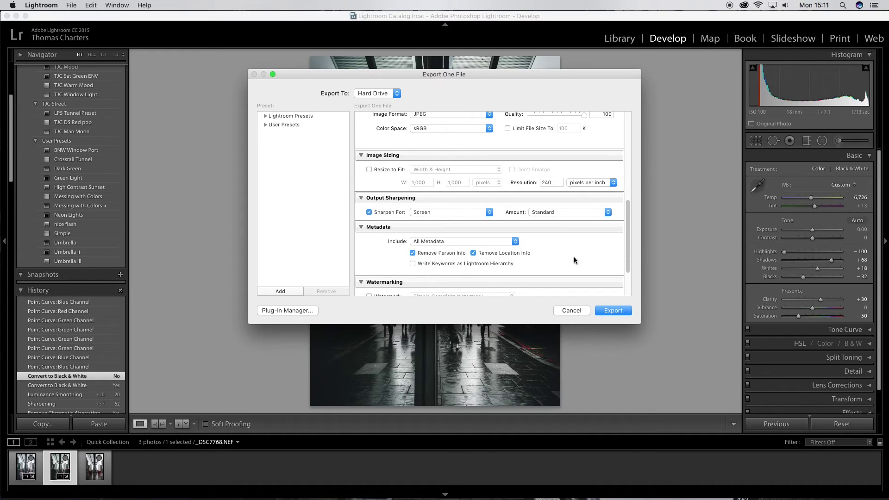
pyautogui.scroll(-5, 578, 249)
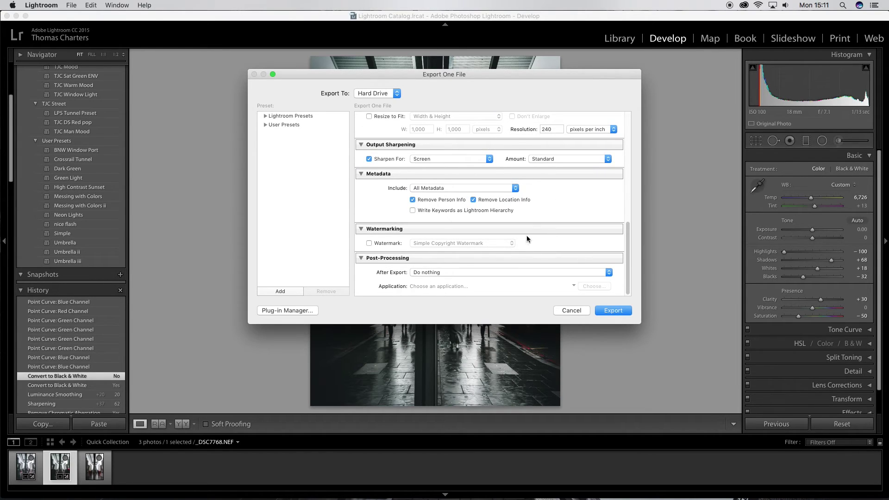
pyautogui.click(615, 311)
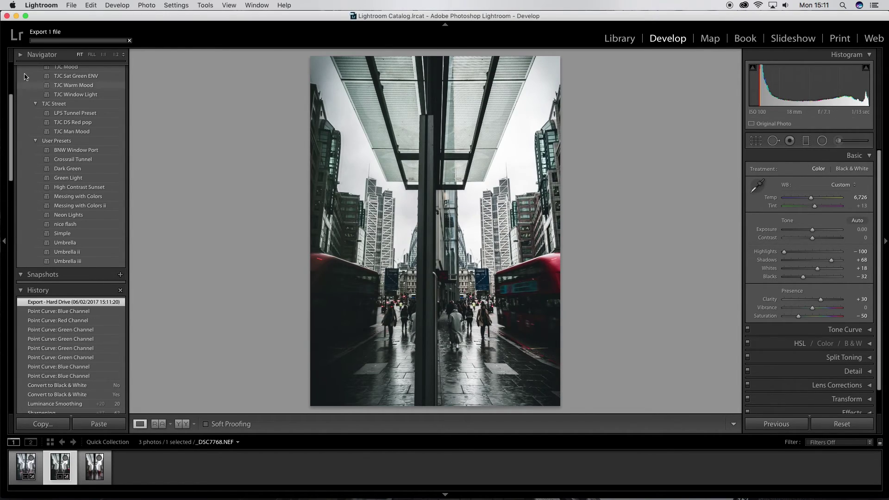
pyautogui.scroll(-15, 76, 401)
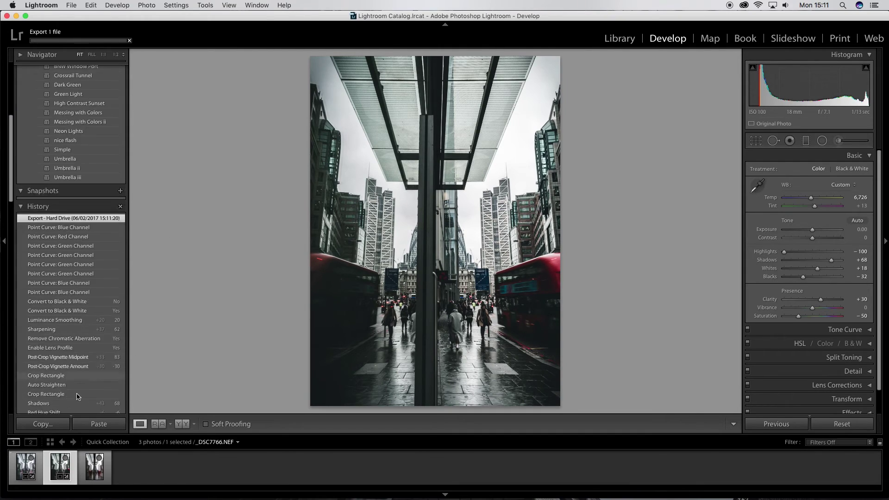
pyautogui.scroll(-3, 77, 401)
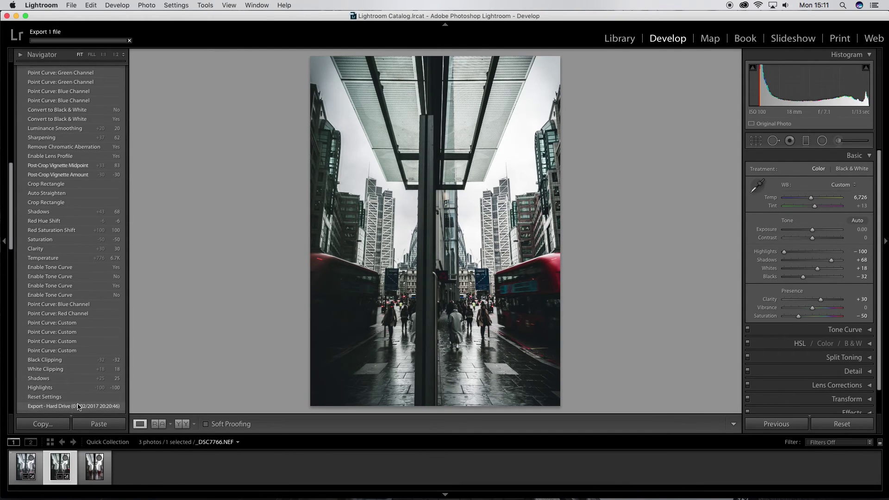
pyautogui.click(77, 406)
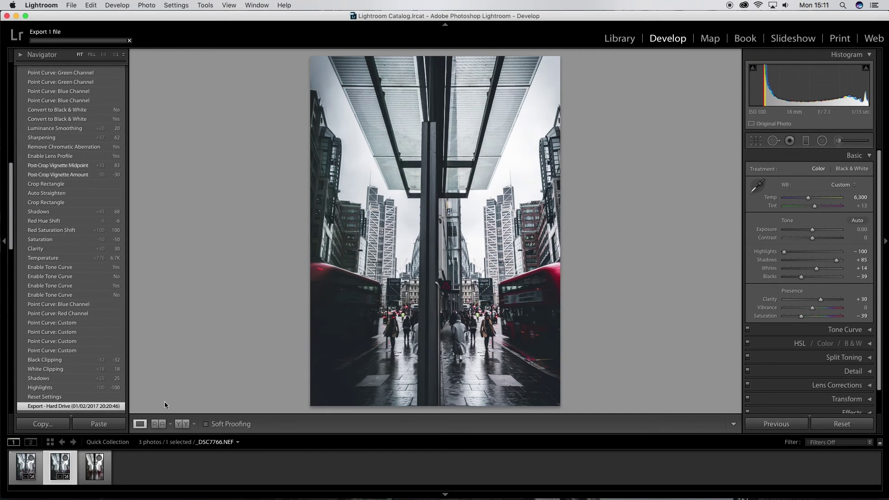
pyautogui.scroll(10, 55, 278)
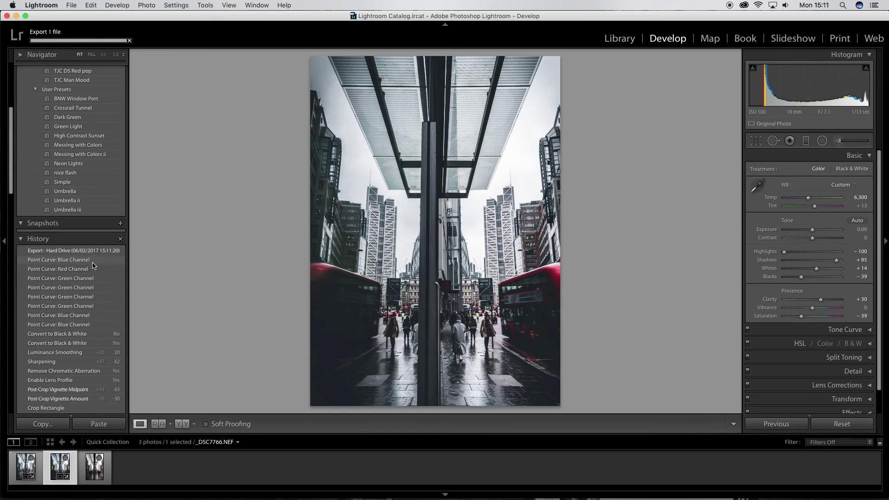
pyautogui.click(93, 250)
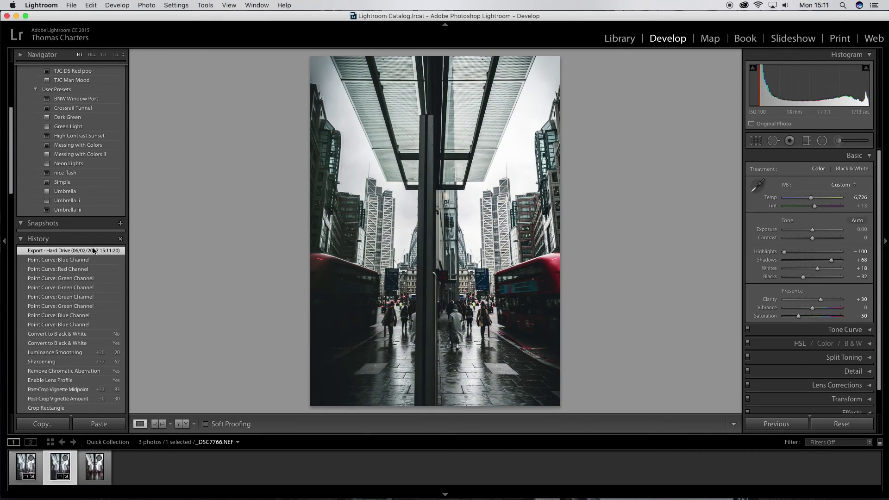
pyautogui.scroll(-10, 56, 278)
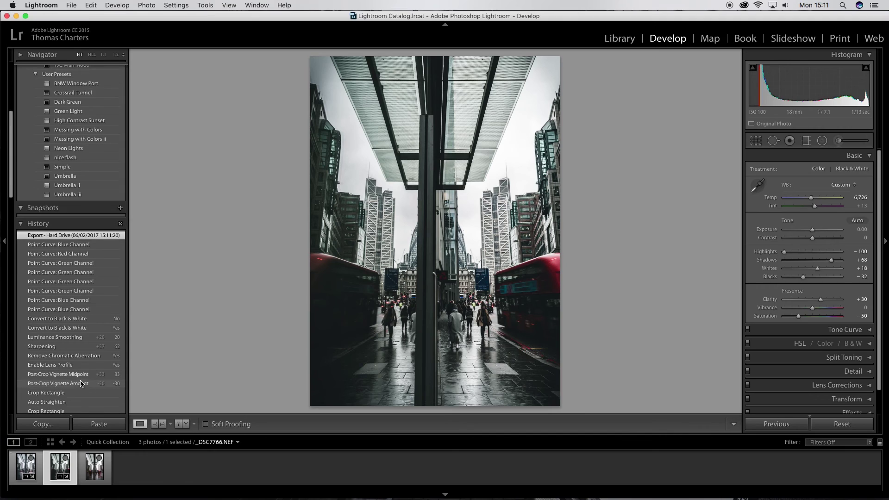